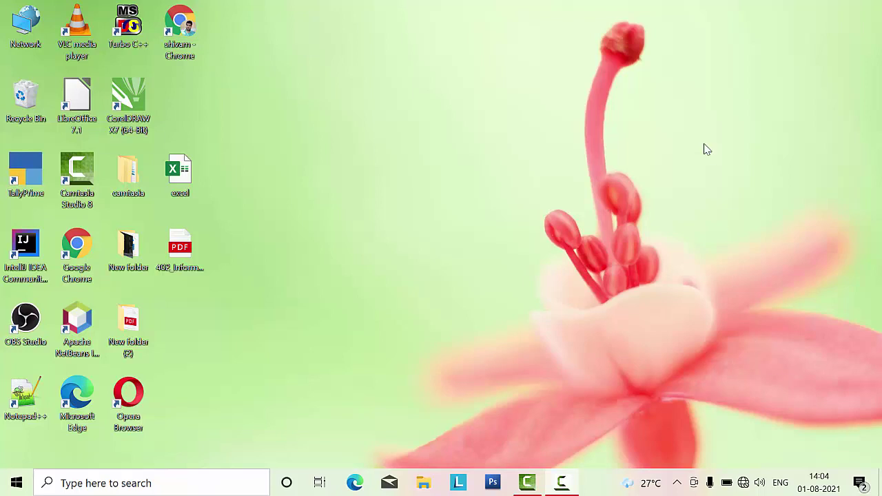
# Refresh the Windows desktop five times from its right-click menu
pyautogui.rightClick(451, 127)
pyautogui.click(476, 170)
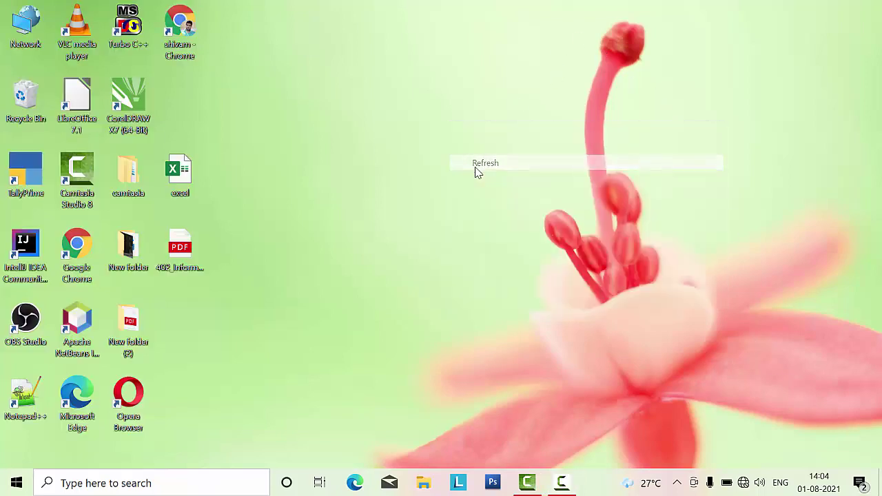
pyautogui.rightClick(298, 43)
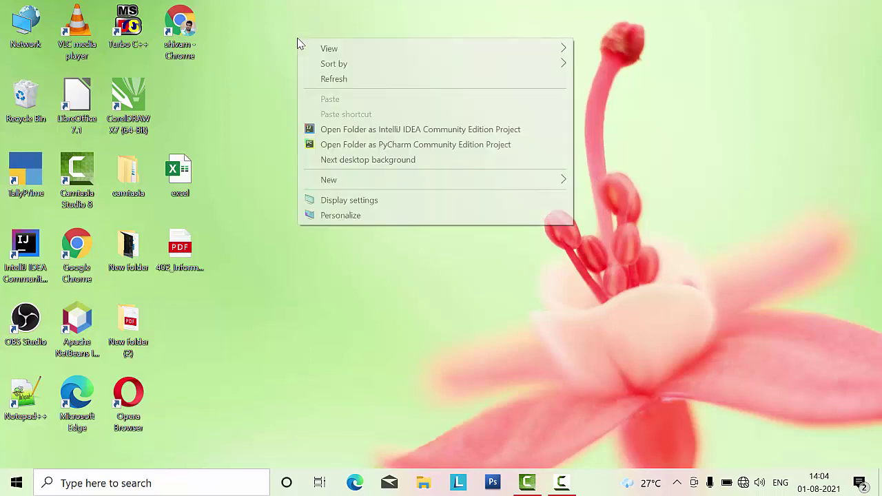
pyautogui.click(337, 79)
pyautogui.rightClick(337, 88)
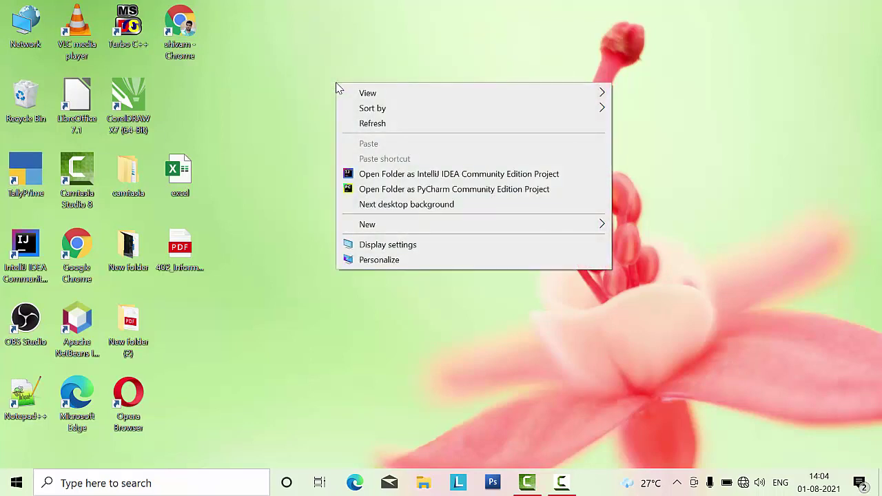
pyautogui.click(371, 128)
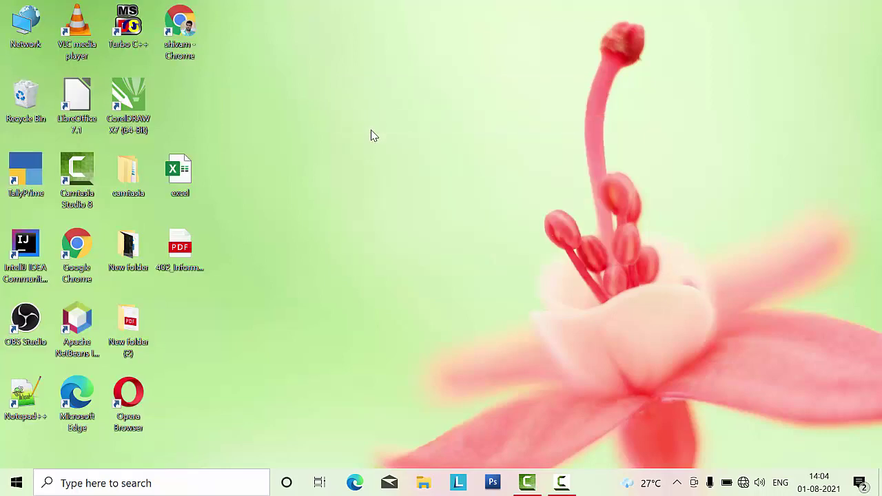
pyautogui.rightClick(371, 129)
pyautogui.click(396, 170)
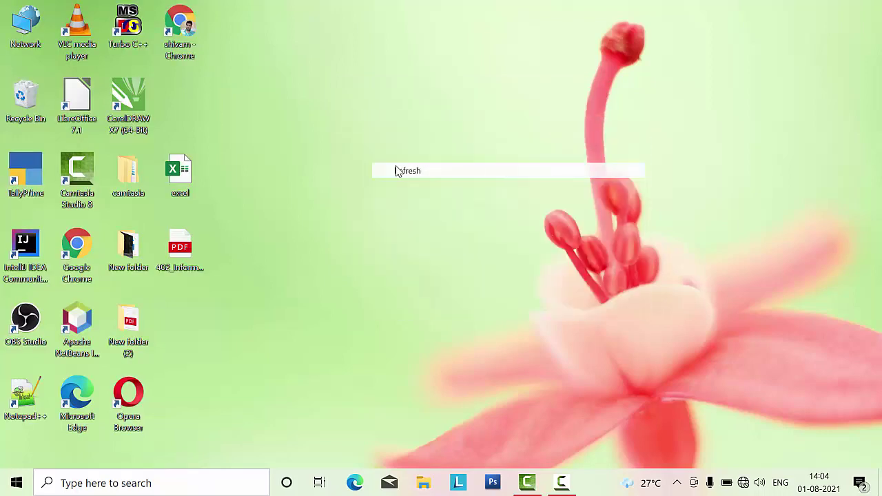
pyautogui.rightClick(322, 57)
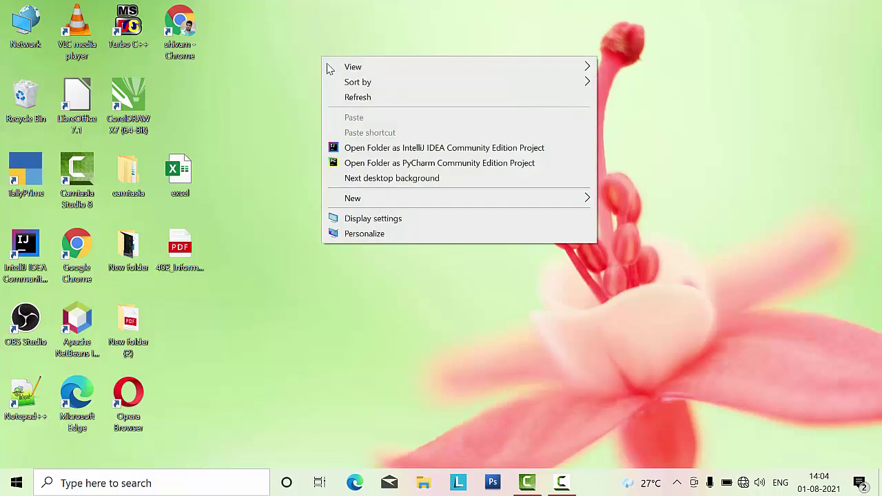
pyautogui.click(345, 99)
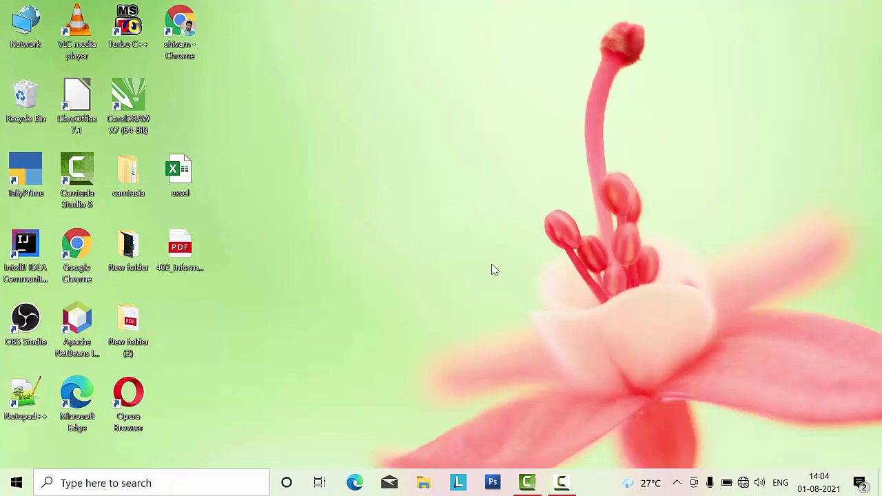
# Launch Excel from the Run box and create a new blank workbook, Book1
pyautogui.press('super+r')
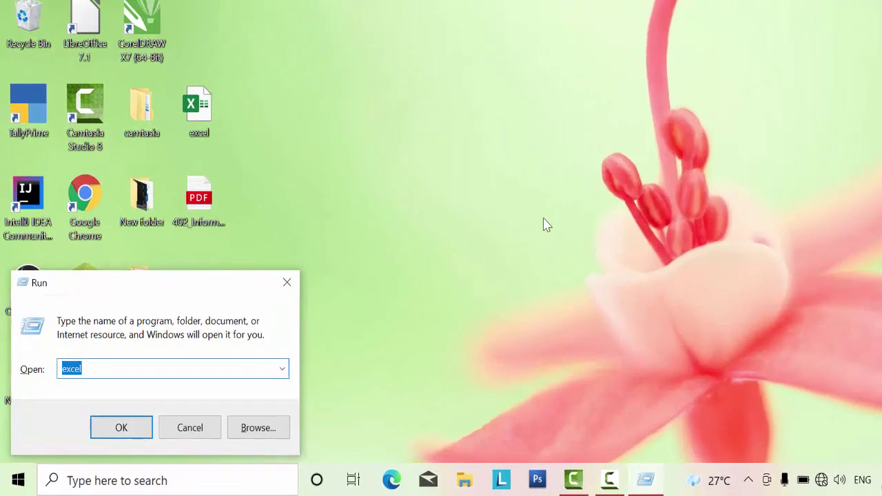
pyautogui.press('Return')
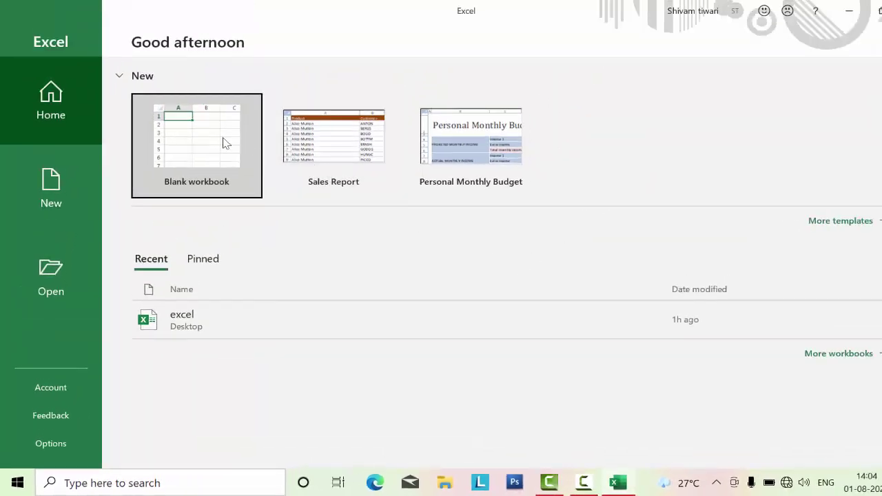
pyautogui.click(191, 126)
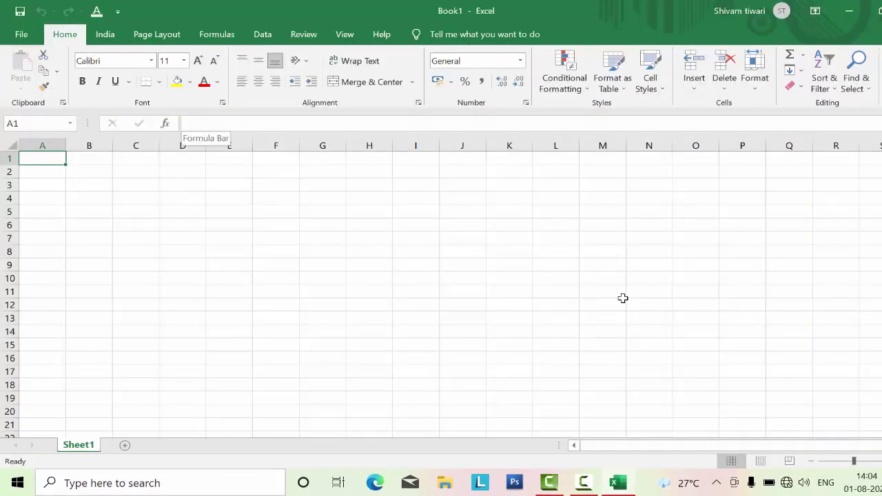
pyautogui.scroll(1, 163, 159)
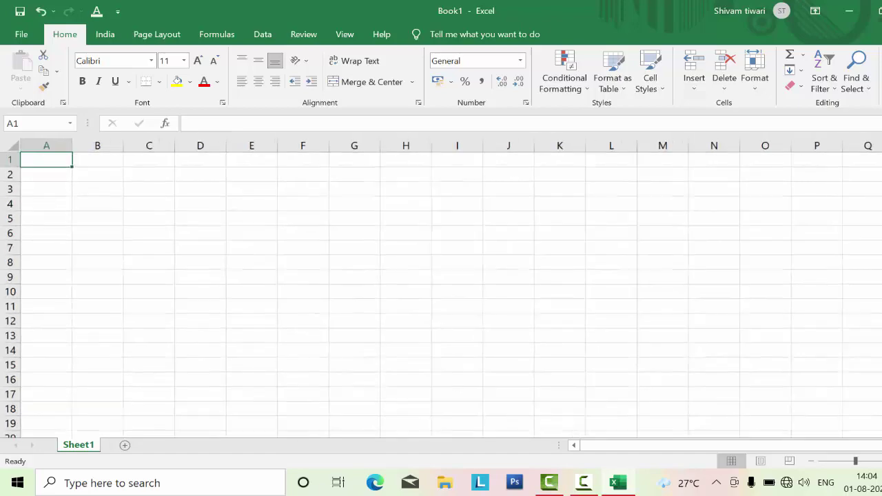
pyautogui.scroll(3, 163, 159)
pyautogui.scroll(2, 163, 159)
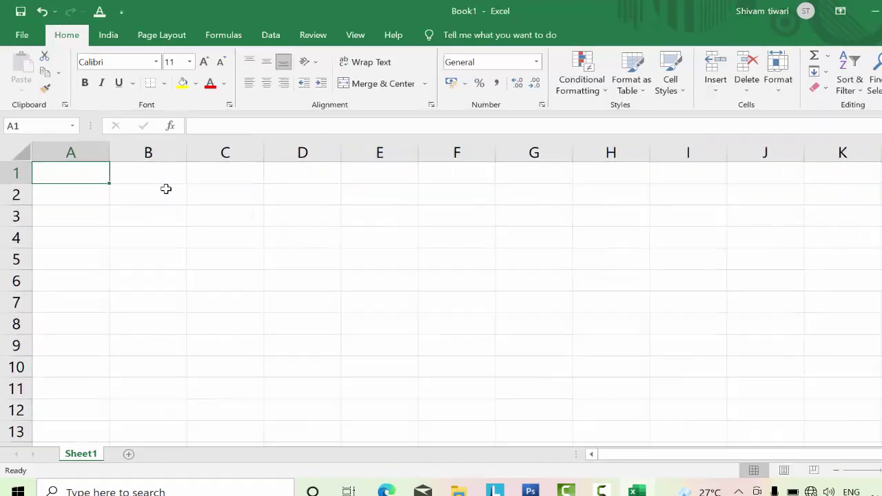
# Enter 'Name of Product' in B1 and autofit column B to fit it
pyautogui.click(163, 172)
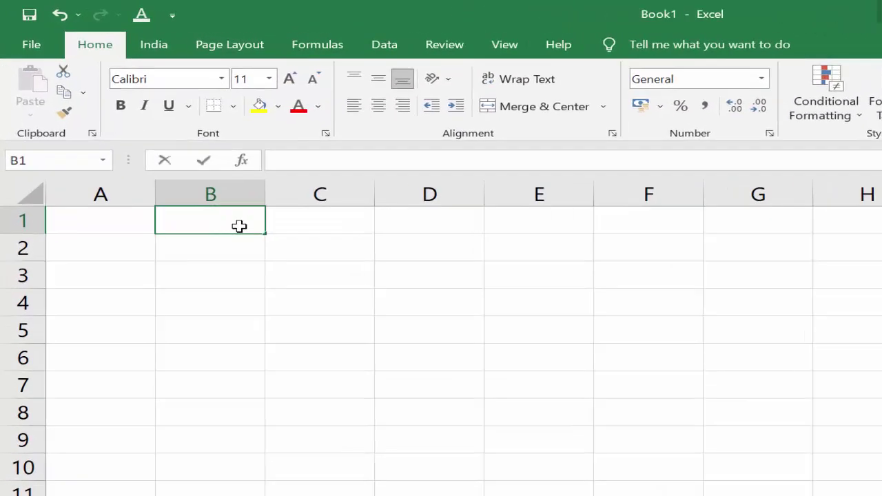
pyautogui.write('Name')
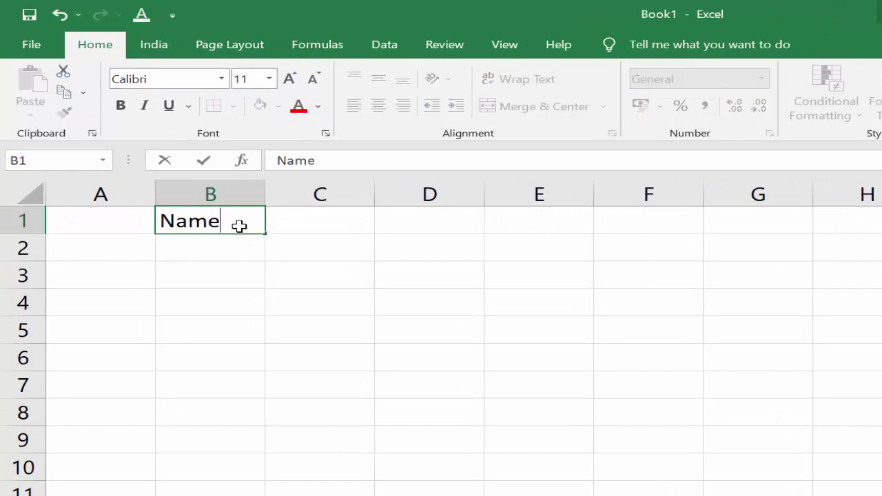
pyautogui.write(' of ')
pyautogui.write('Prod')
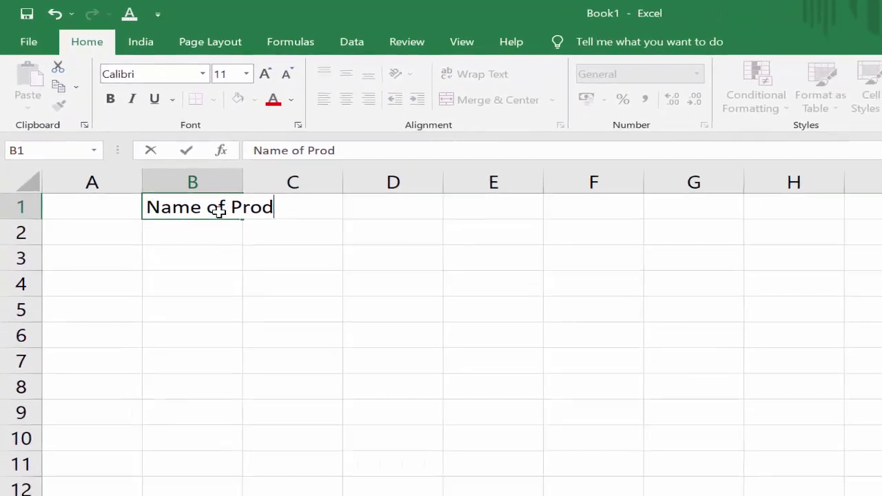
pyautogui.write('uct')
pyautogui.hotkey('ctrl', 'Return')
pyautogui.press('Return')
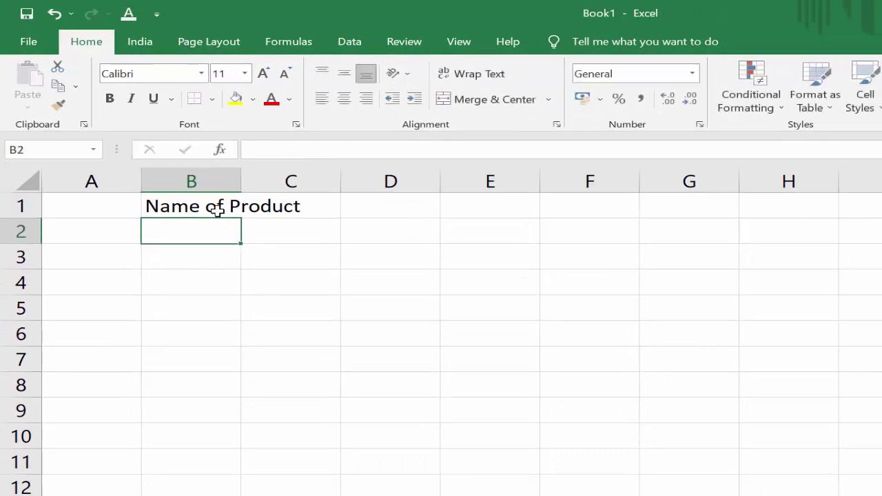
pyautogui.click(216, 210)
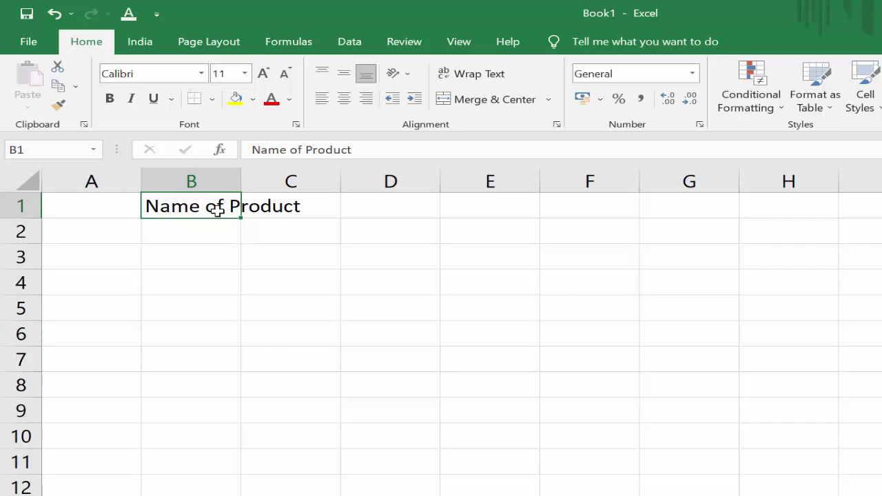
pyautogui.press('alt')
pyautogui.press('h')
pyautogui.press('o')
pyautogui.press('i')
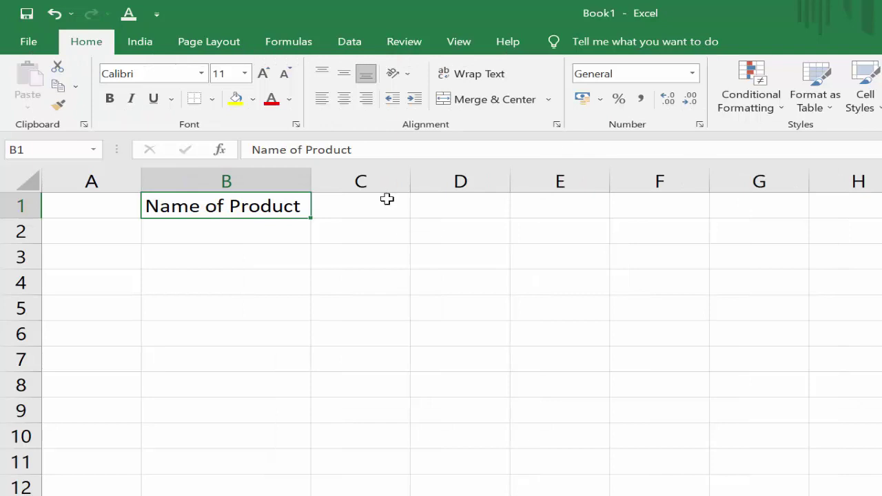
# Add the headers 'Price' in C1 and 'Unit' in D1
pyautogui.click(386, 199)
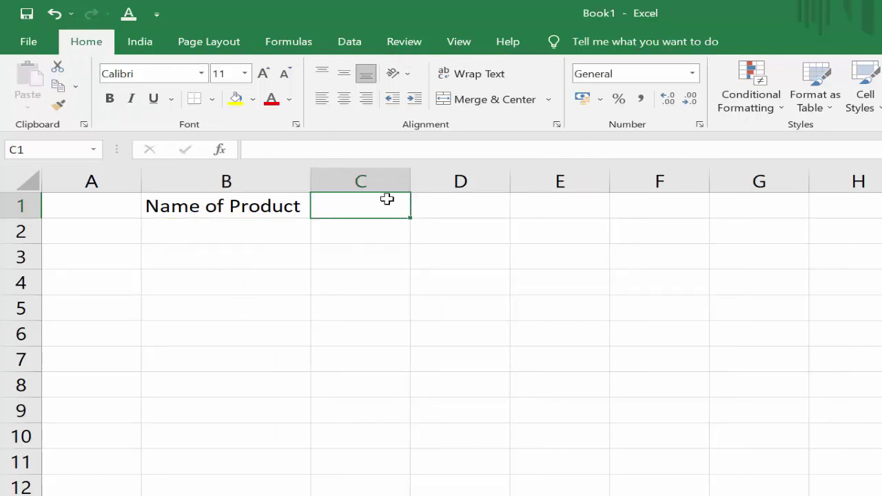
pyautogui.write('Pr')
pyautogui.press('BackSpace')
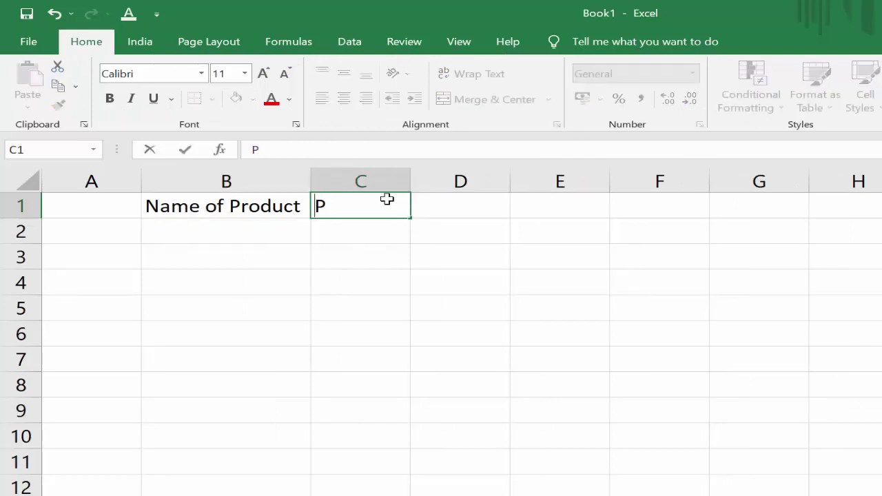
pyautogui.press('BackSpace')
pyautogui.write('Pr')
pyautogui.write('ice')
pyautogui.press('Tab')
pyautogui.write('U')
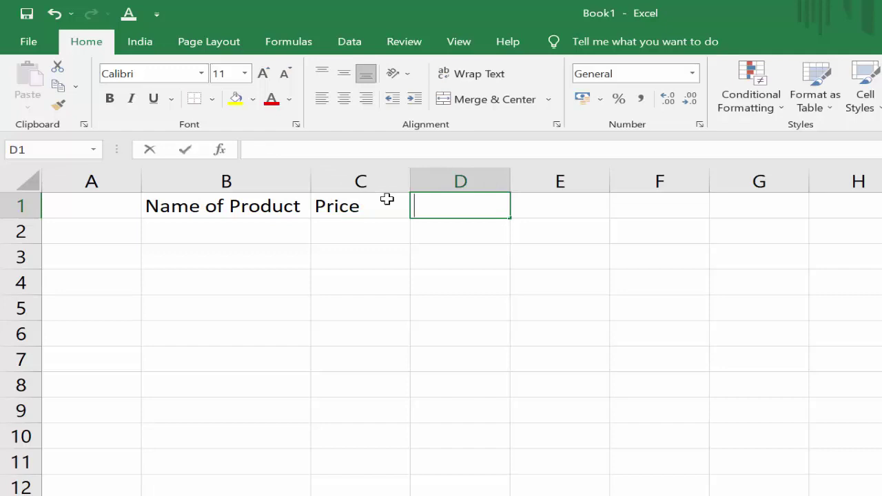
pyautogui.write('nit')
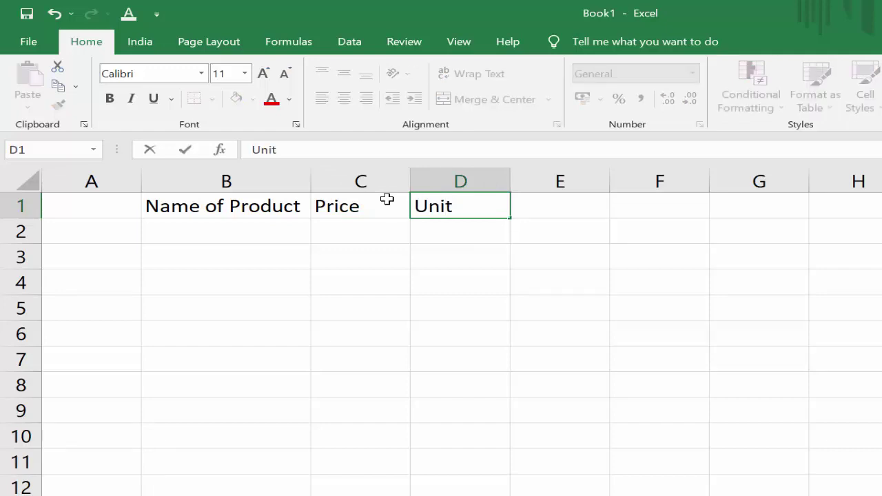
pyautogui.press('Tab')
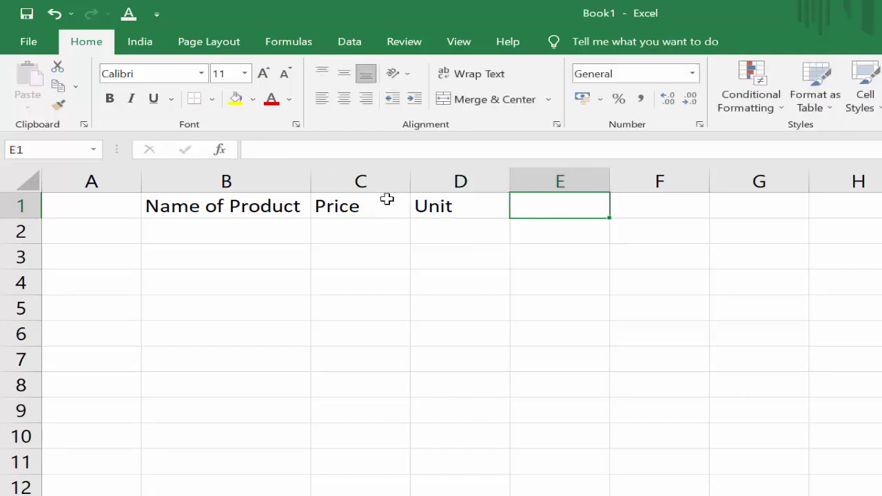
pyautogui.press('Left')
pyautogui.press('Left')
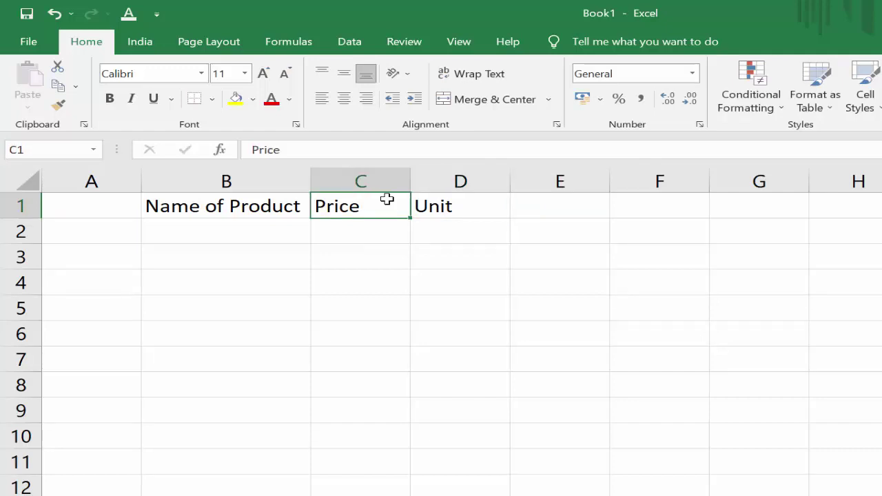
pyautogui.press('Left')
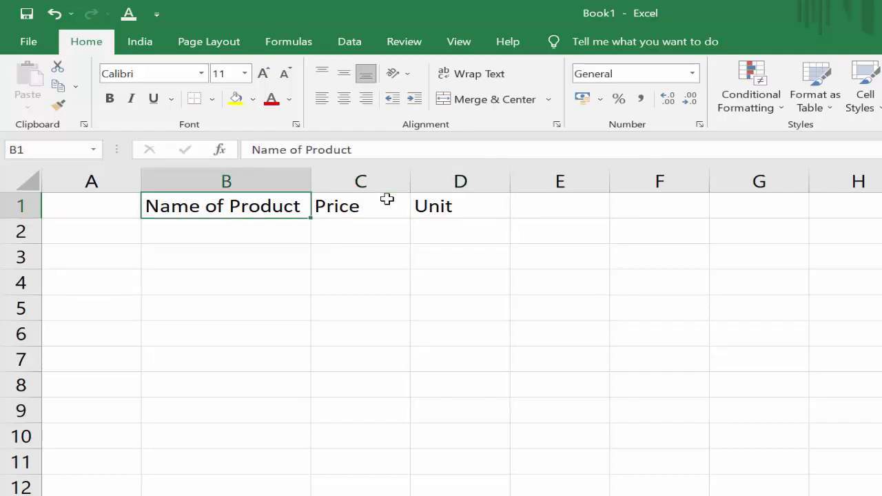
pyautogui.press('Down')
# List Keyboard, Mouse and LED in B2:B4
pyautogui.write('K')
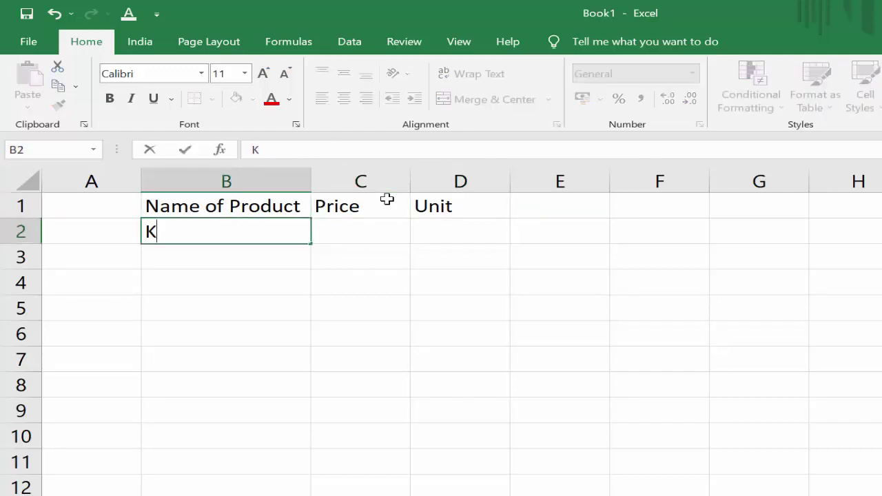
pyautogui.write('eyboa')
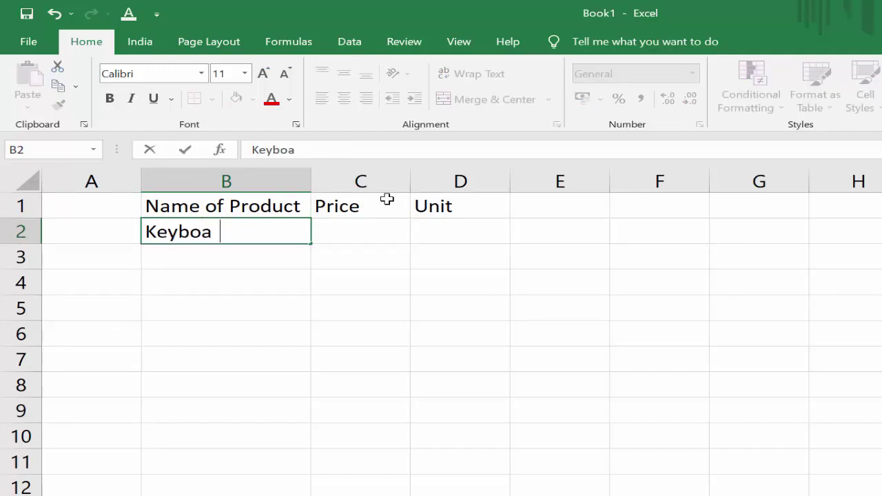
pyautogui.write('rd')
pyautogui.press('Return')
pyautogui.write('M')
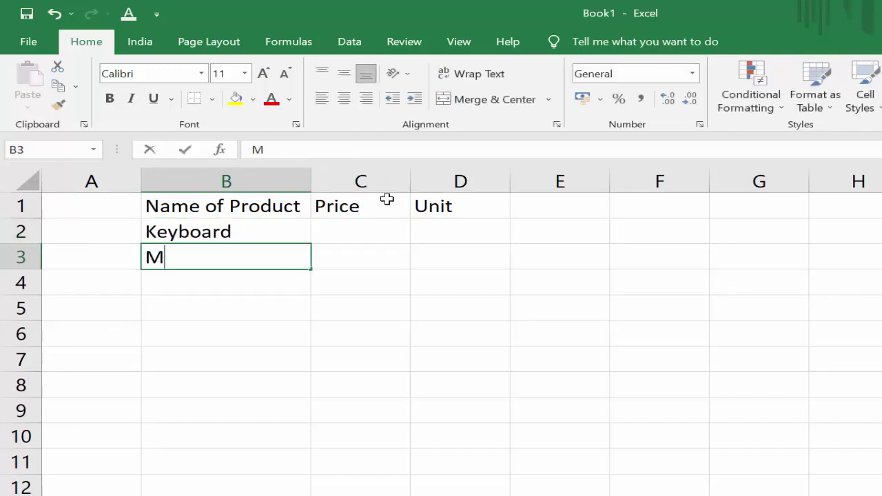
pyautogui.write('ouse')
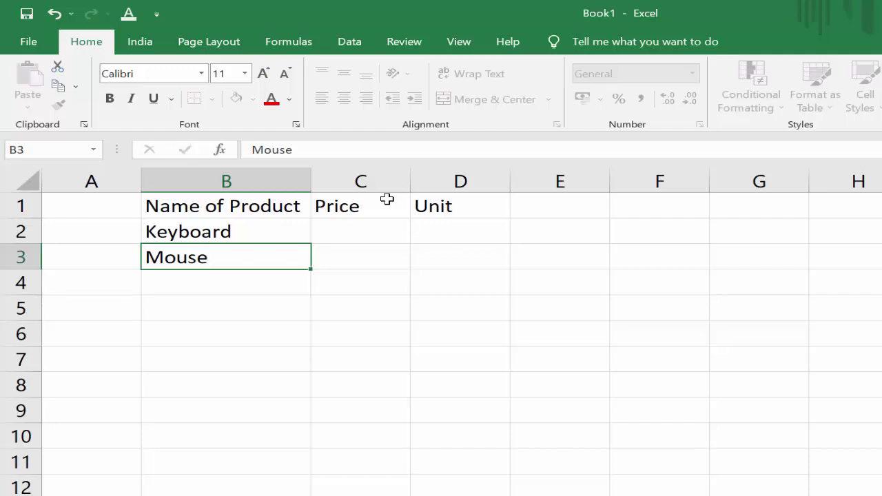
pyautogui.press('Return')
pyautogui.write('L')
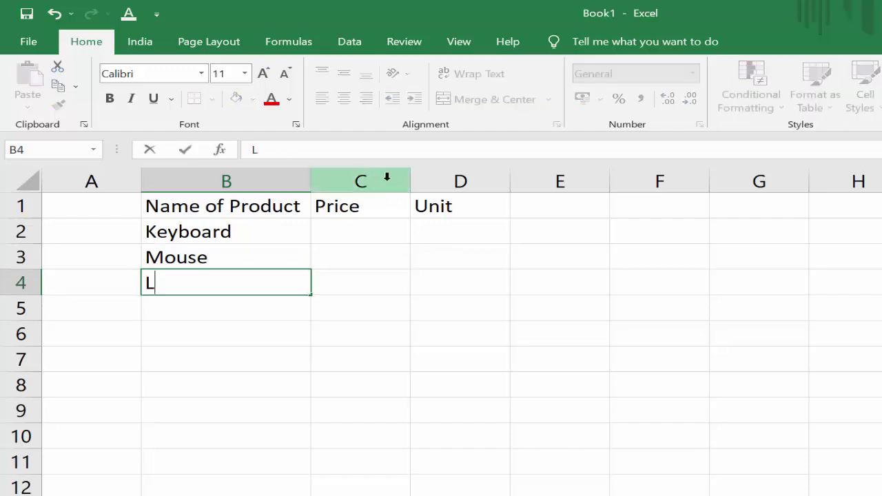
pyautogui.write('Ed')
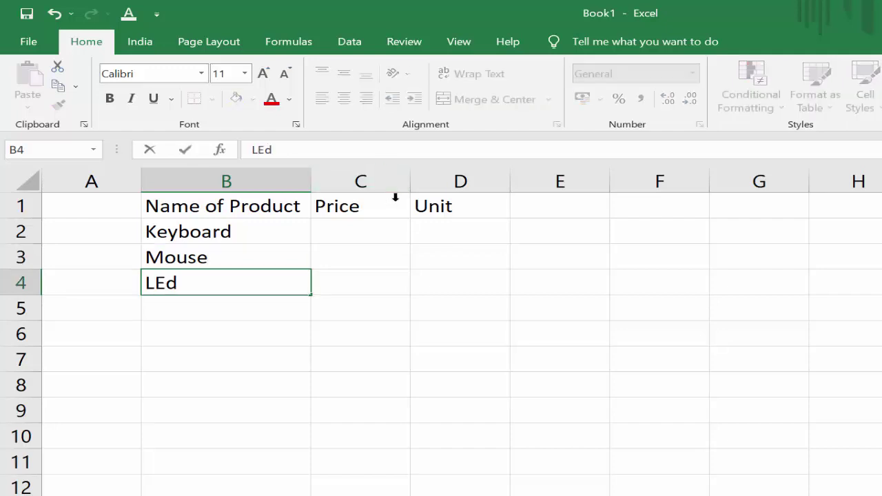
pyautogui.press('BackSpace')
pyautogui.write('D')
pyautogui.press('Return')
# Continue the product list with LCD, Thumb Drive, Hard disk and SSD in B5:B8
pyautogui.write('L')
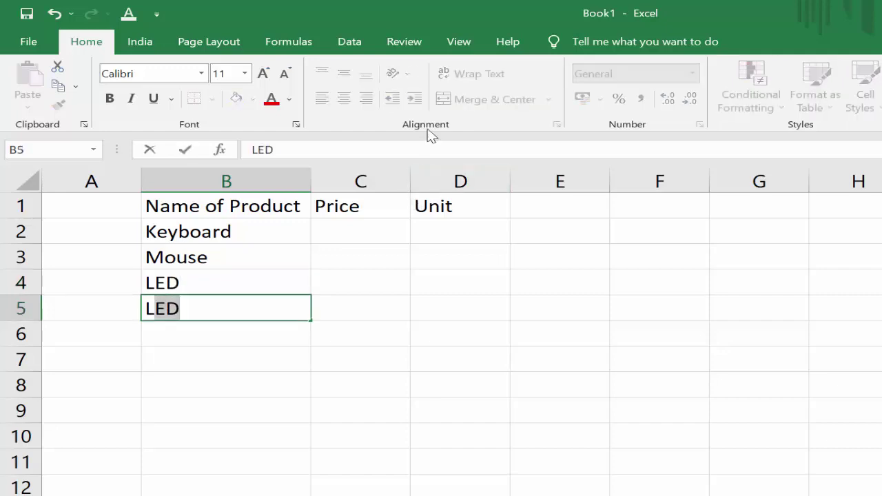
pyautogui.write('CD')
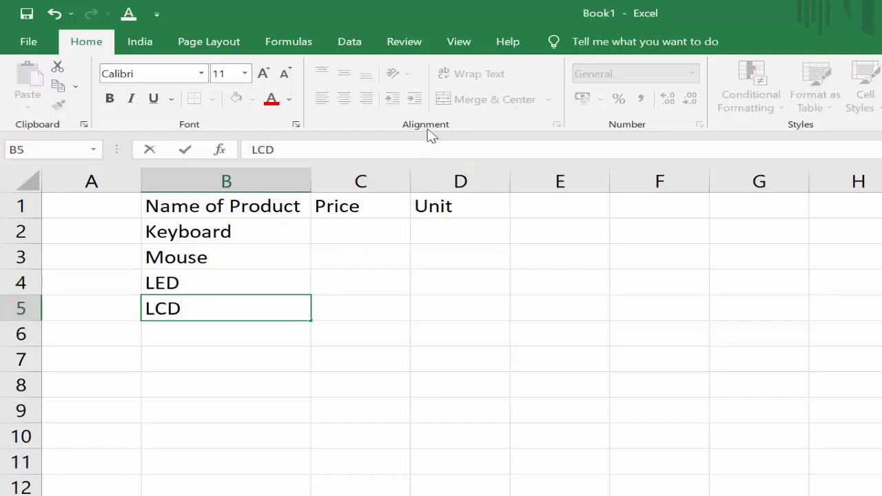
pyautogui.press('Return')
pyautogui.write('T')
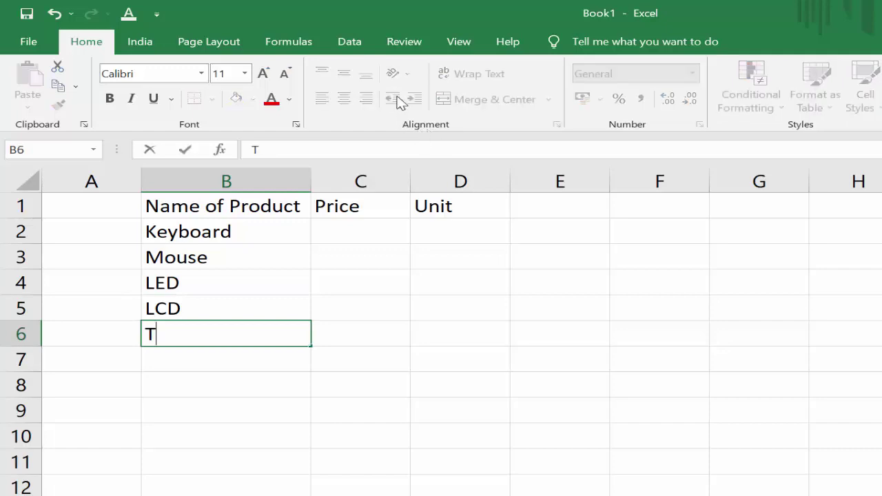
pyautogui.write('humb ')
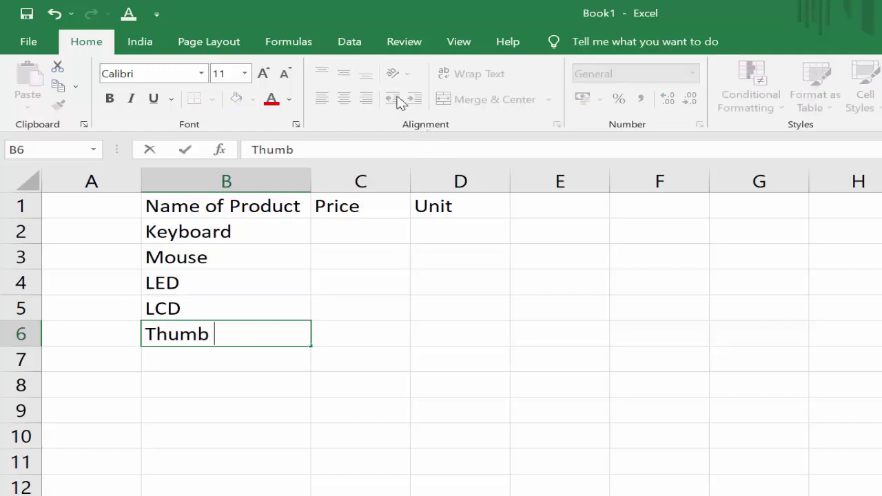
pyautogui.write('Driv')
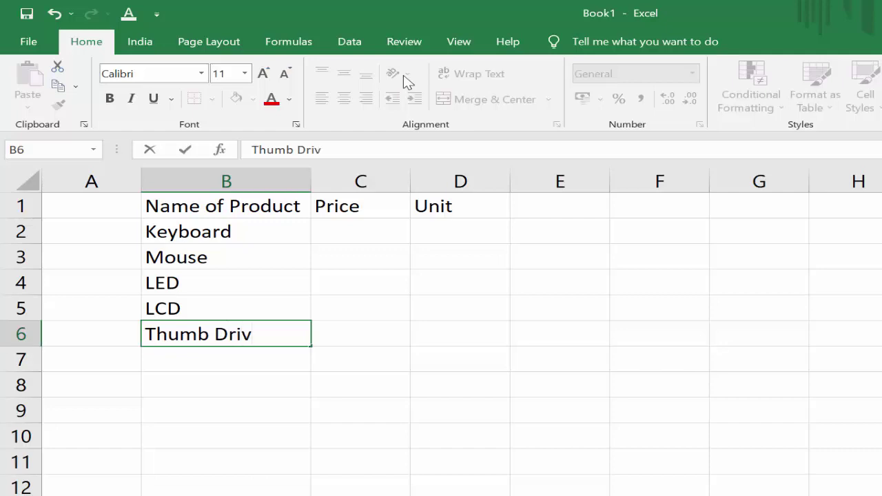
pyautogui.write('e')
pyautogui.press('Return')
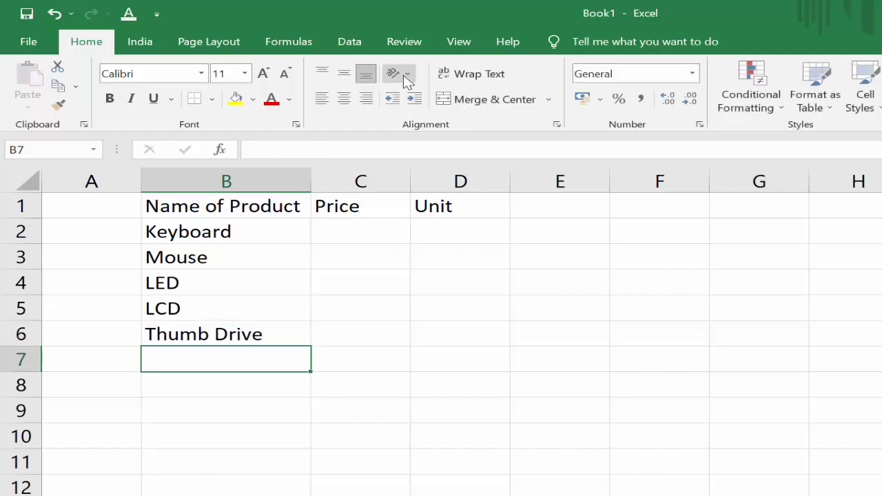
pyautogui.write('Hard d')
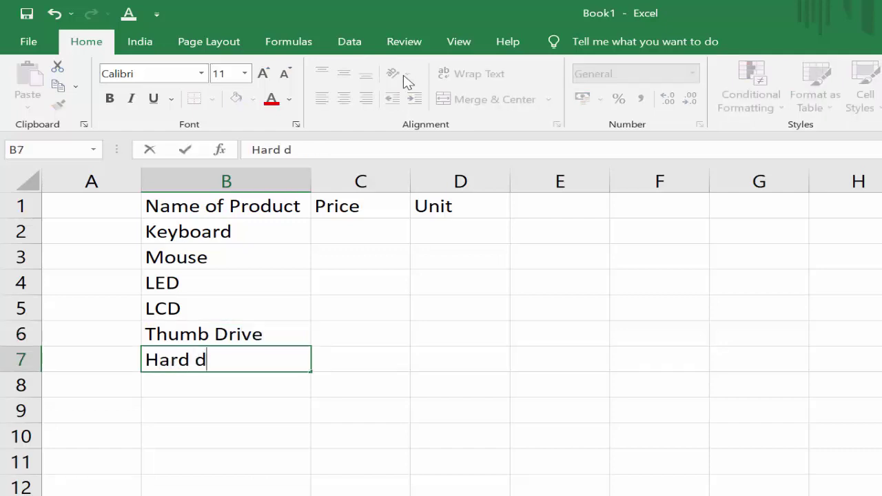
pyautogui.write('isk')
pyautogui.press('Return')
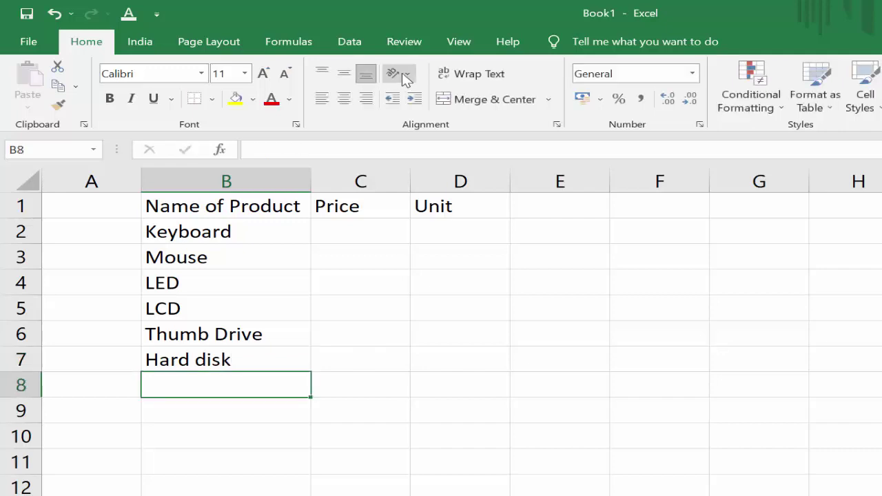
pyautogui.write('SSD')
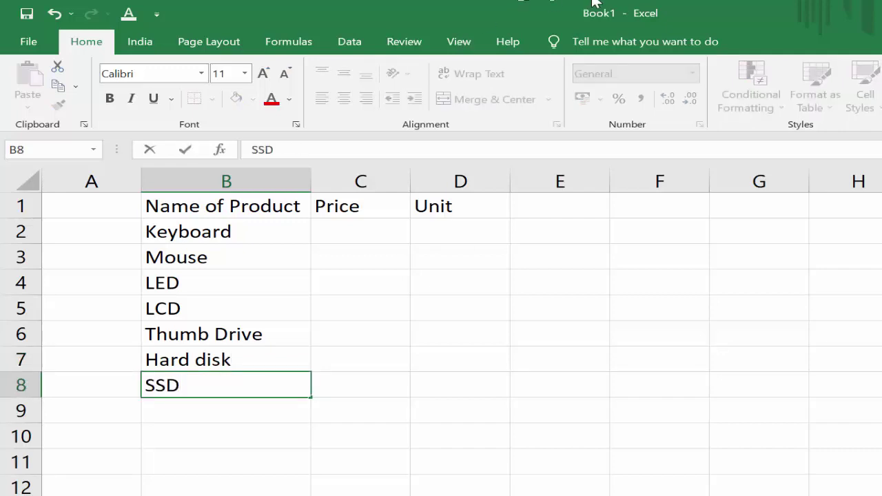
# Enter prices 220, 120, 13000 and 7000 in C2:C5
pyautogui.click(331, 229)
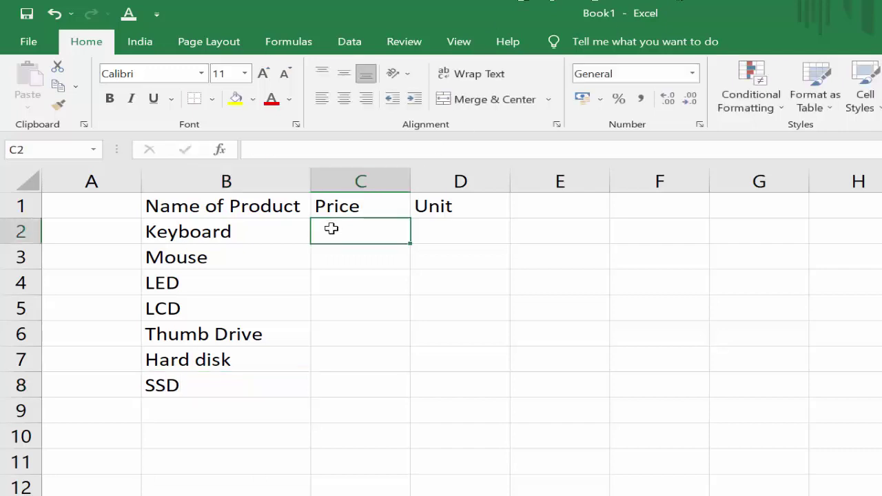
pyautogui.write('220')
pyautogui.press('Return')
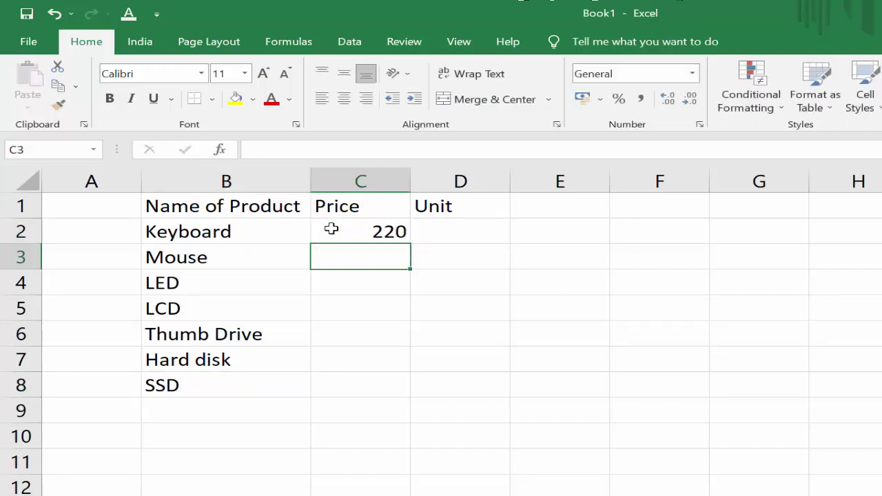
pyautogui.write('12')
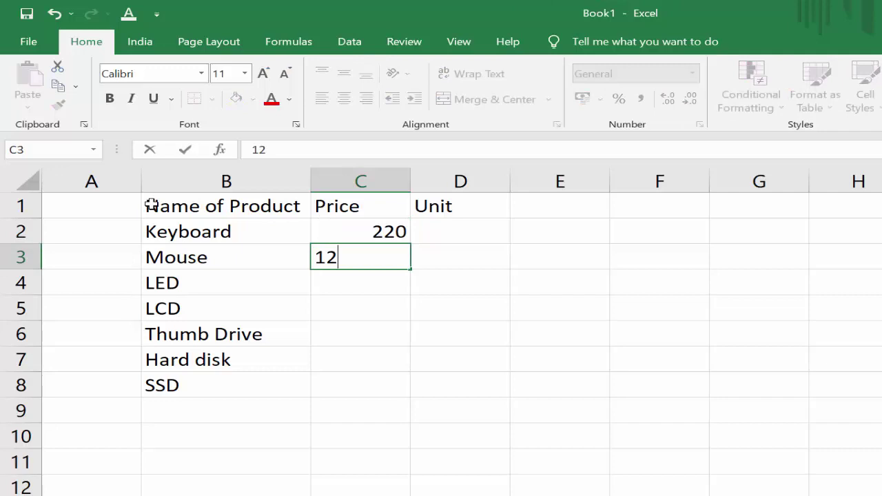
pyautogui.write('0')
pyautogui.press('Return')
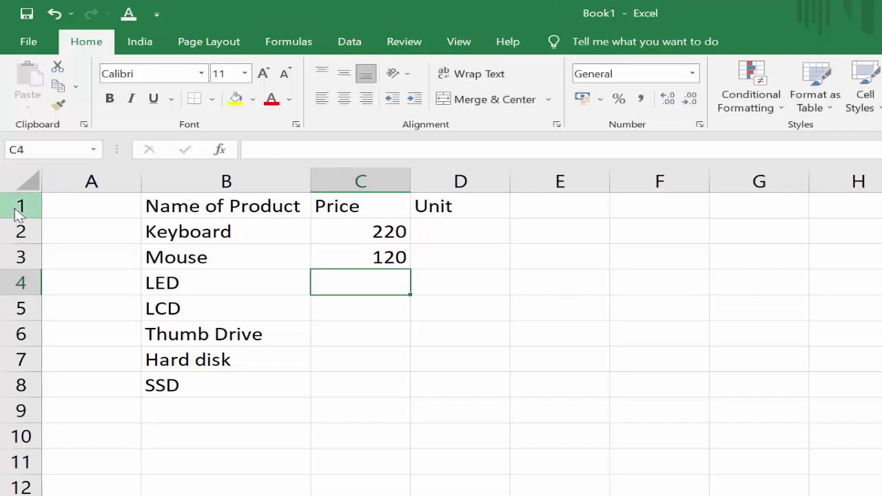
pyautogui.write('13')
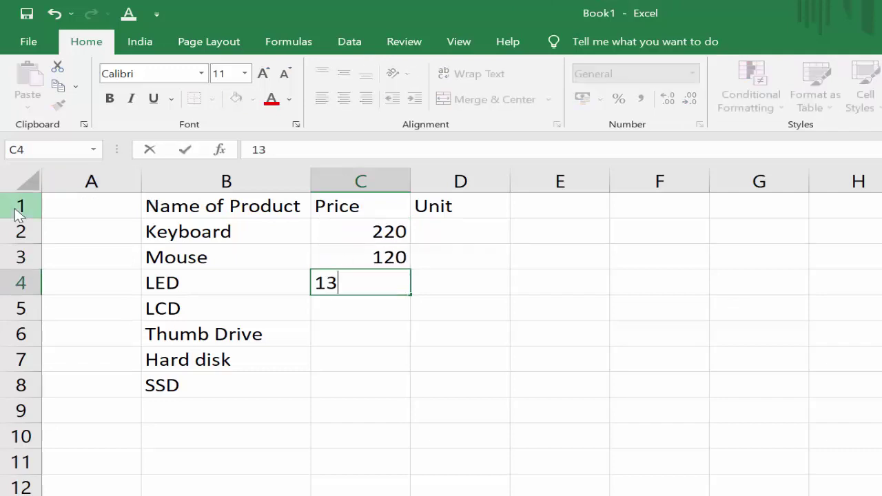
pyautogui.write('000')
pyautogui.press('Return')
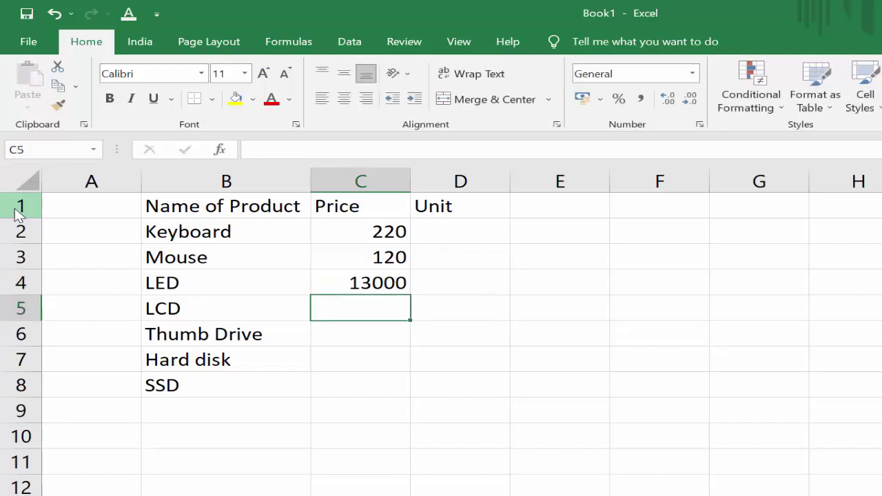
pyautogui.write('7000')
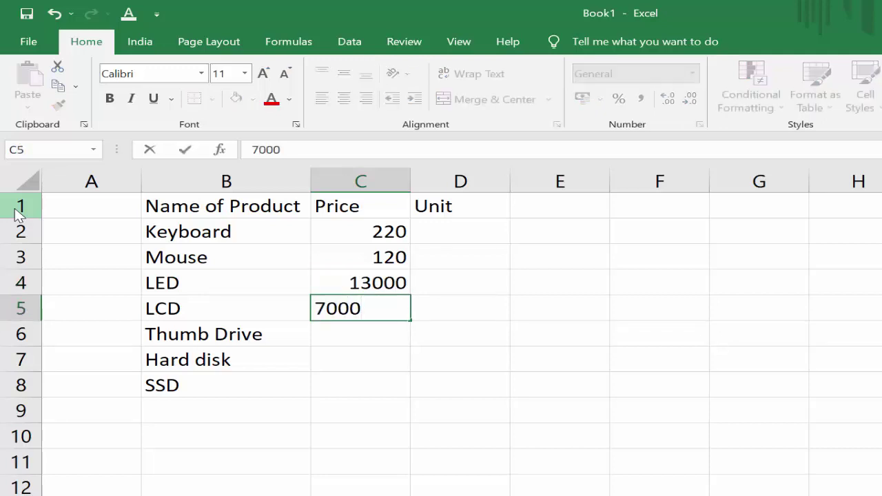
pyautogui.press('Return')
# Enter the remaining prices 1200, 6000 and 4000 in C6:C8
pyautogui.write('12')
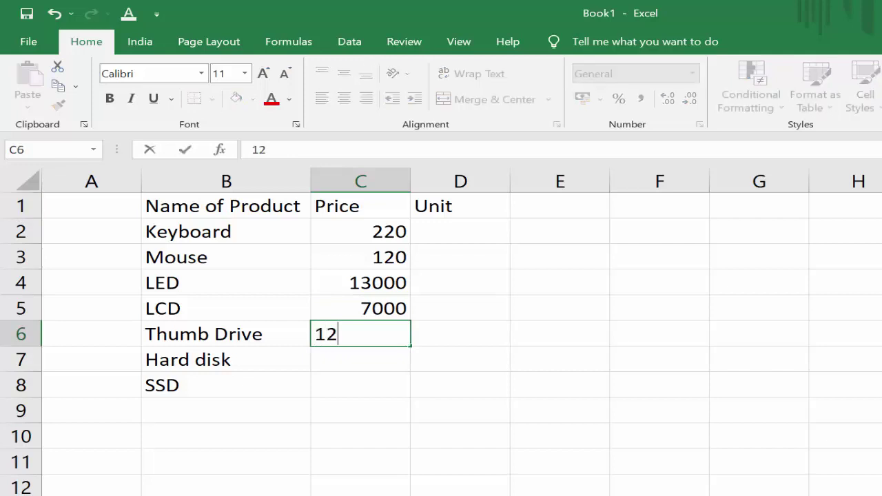
pyautogui.write('00')
pyautogui.press('Return')
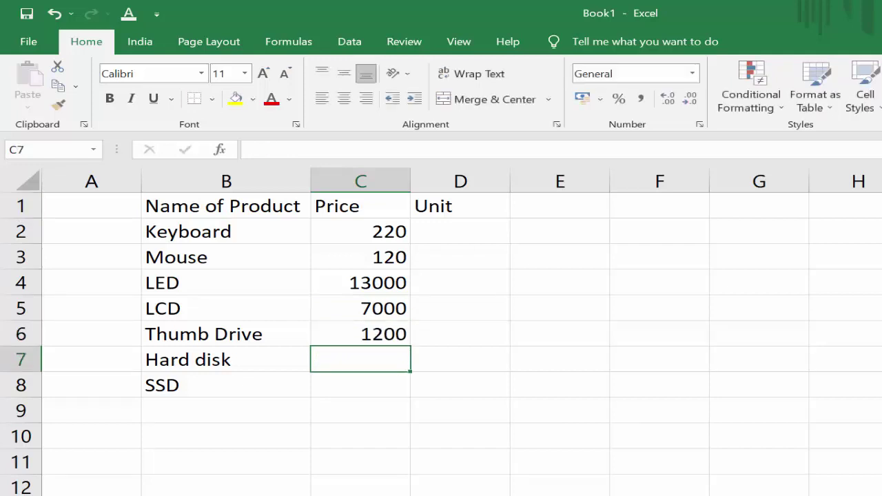
pyautogui.write('6000')
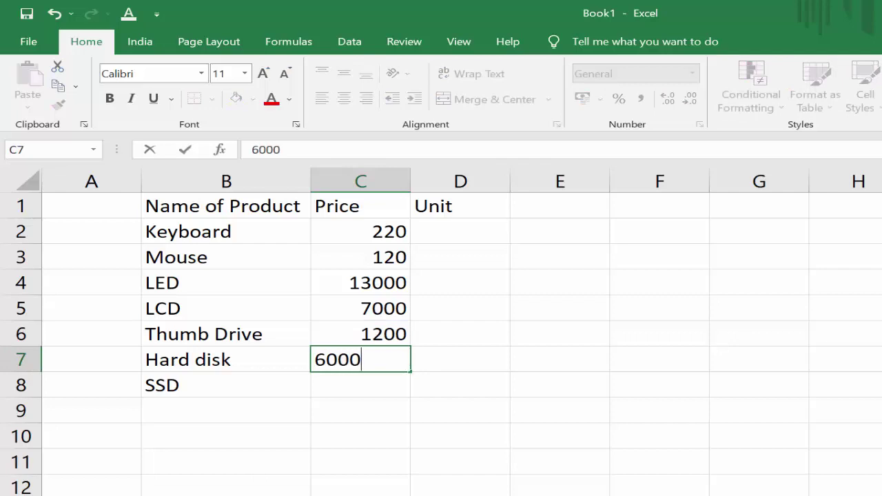
pyautogui.write('0')
pyautogui.press('BackSpace')
pyautogui.press('Return')
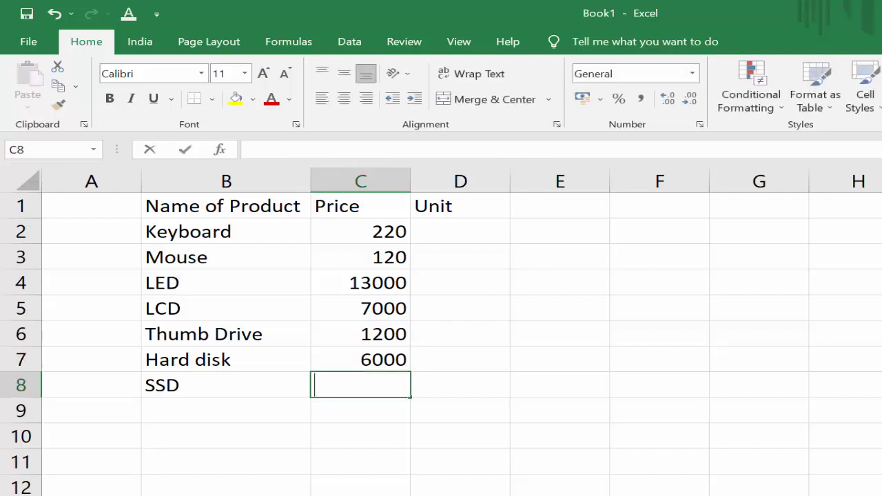
pyautogui.write('4000')
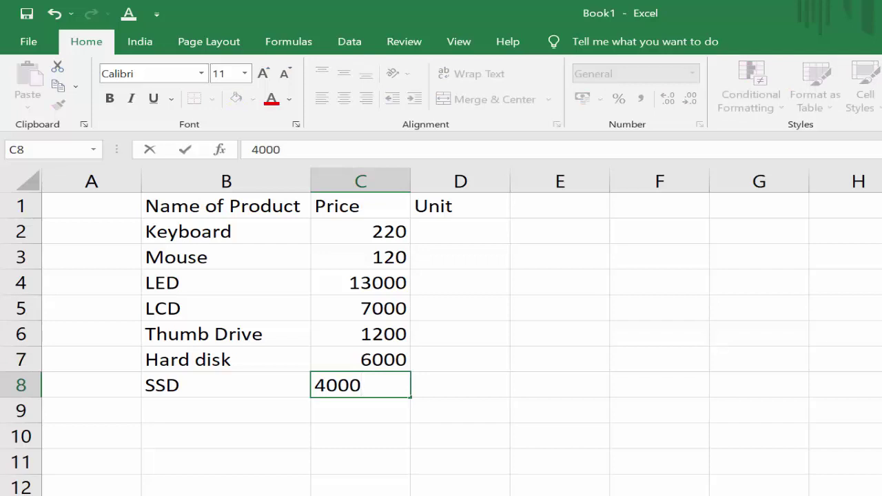
pyautogui.press('Return')
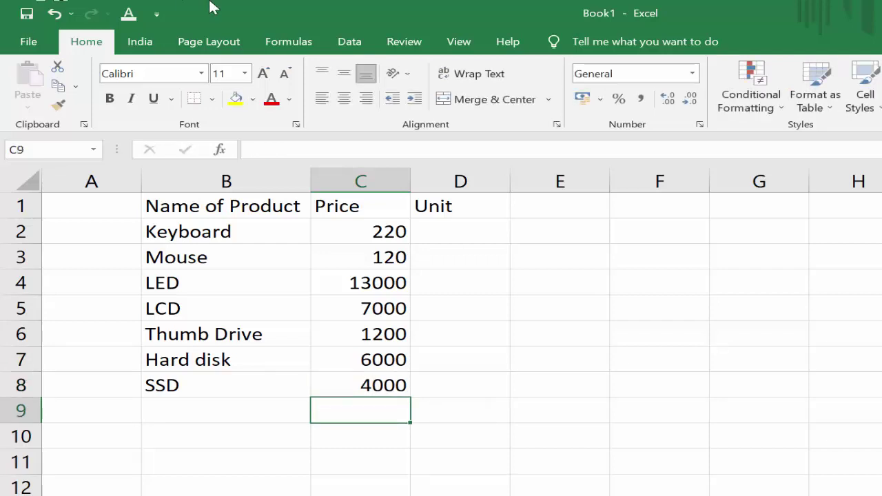
# Enter unit counts 5, 3, 2 and 1 in D2:D5
pyautogui.click(470, 226)
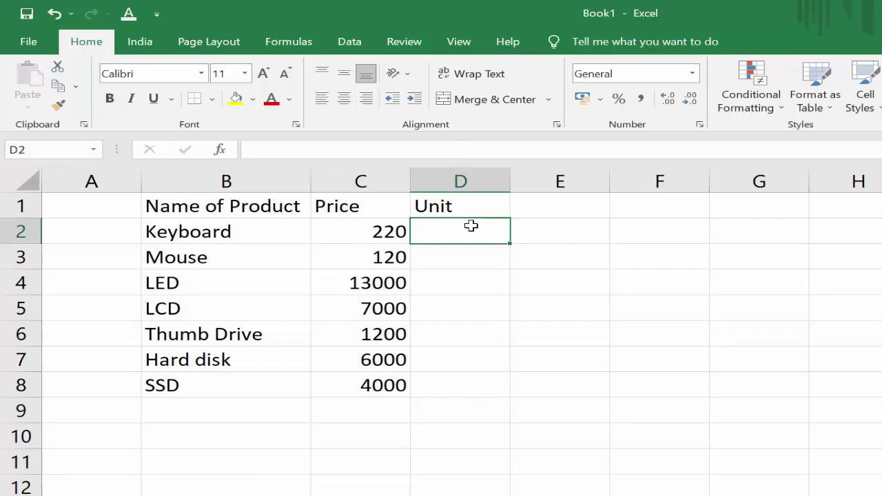
pyautogui.write('5')
pyautogui.press('Return')
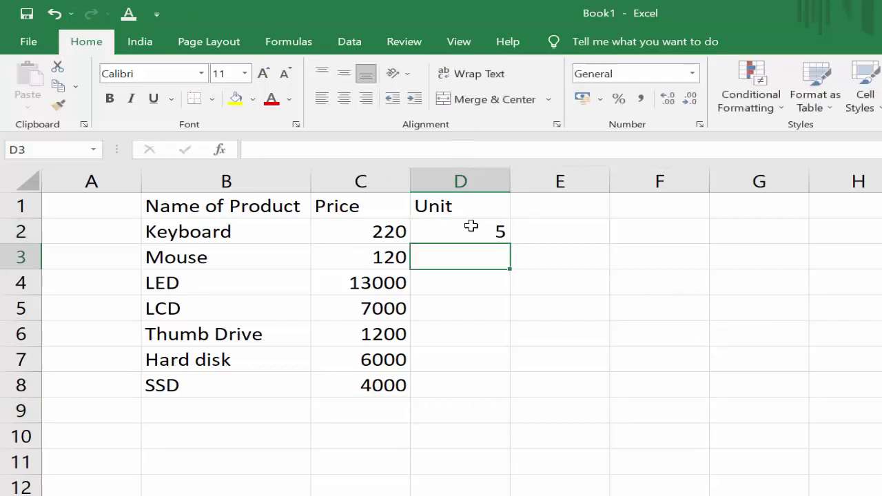
pyautogui.write('3')
pyautogui.press('Return')
pyautogui.write('2')
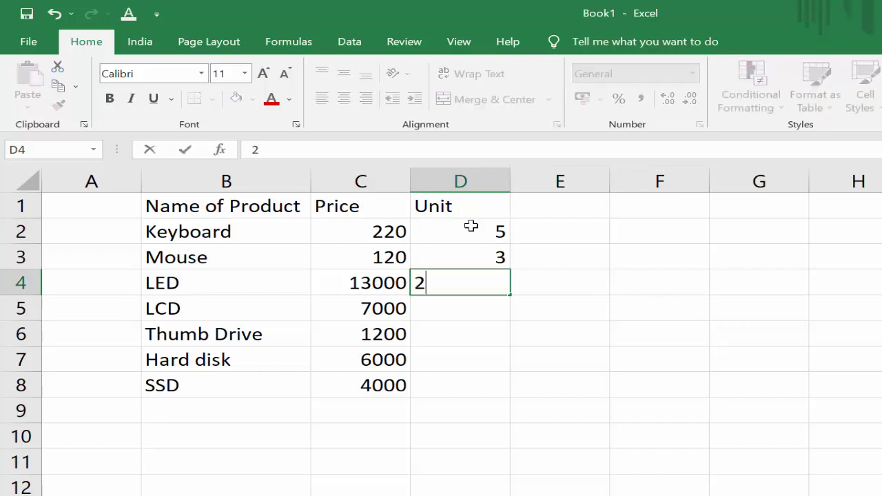
pyautogui.press('Return')
pyautogui.write('1')
pyautogui.press('Return')
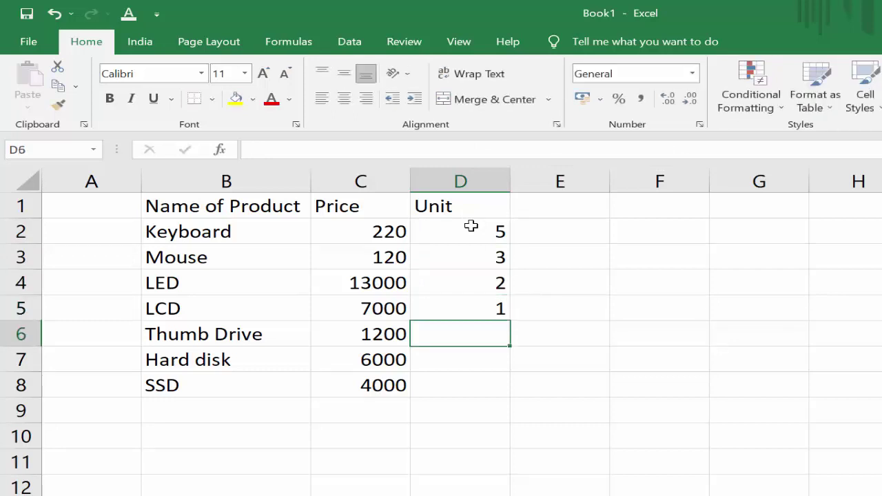
# Enter the remaining unit counts 4, 5 and 2 in D6:D8
pyautogui.write('4')
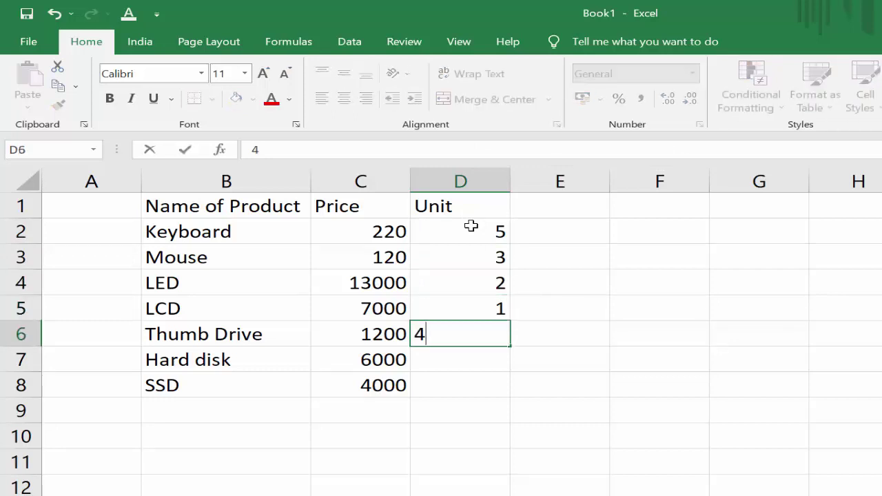
pyautogui.press('Return')
pyautogui.write('5')
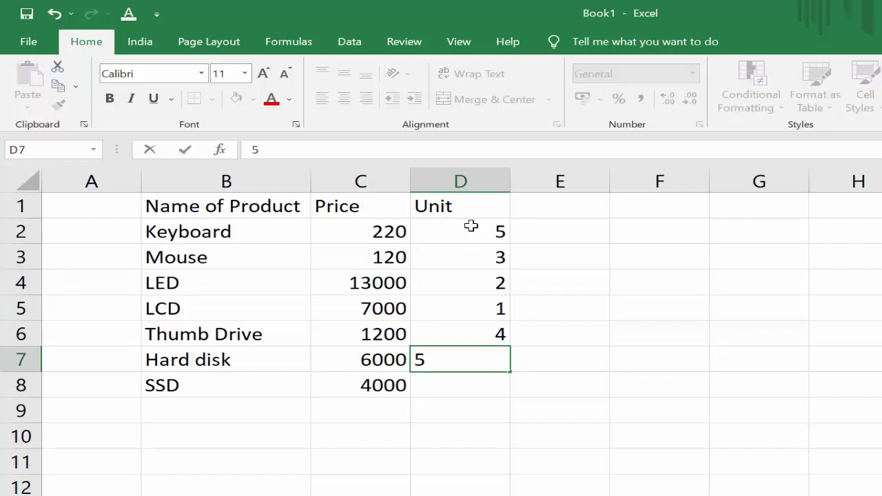
pyautogui.press('Return')
pyautogui.write('2')
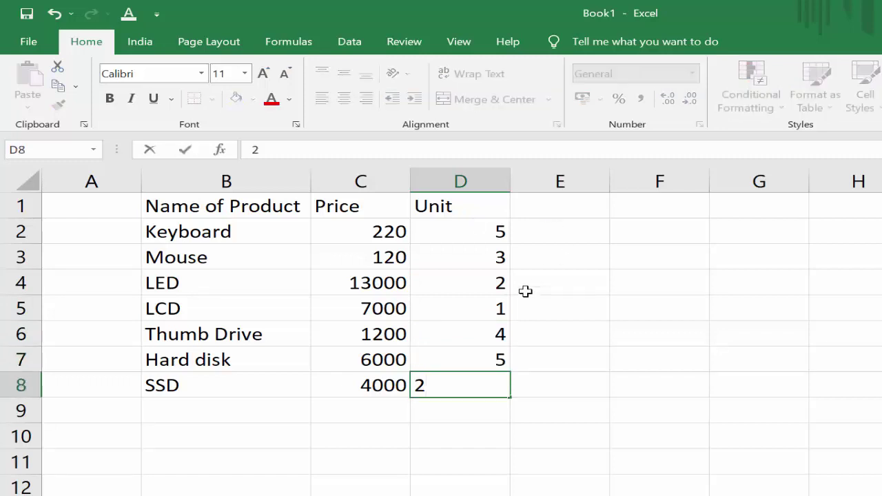
pyautogui.press('Return')
pyautogui.click(598, 237)
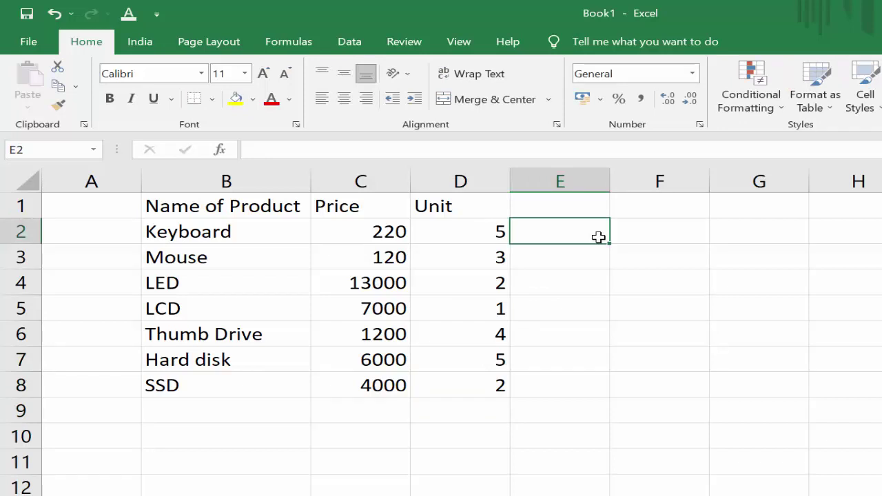
# Head column E with 'Total' in E1
pyautogui.click(579, 207)
pyautogui.write('To')
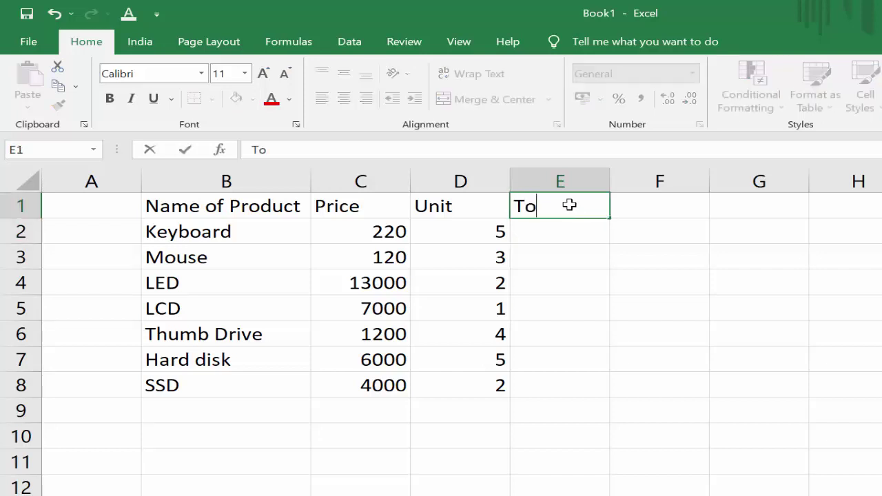
pyautogui.write('tal')
pyautogui.press('Return')
# Give E2 the formula =C2*D2, showing 1100 for Keyboard
pyautogui.write('=')
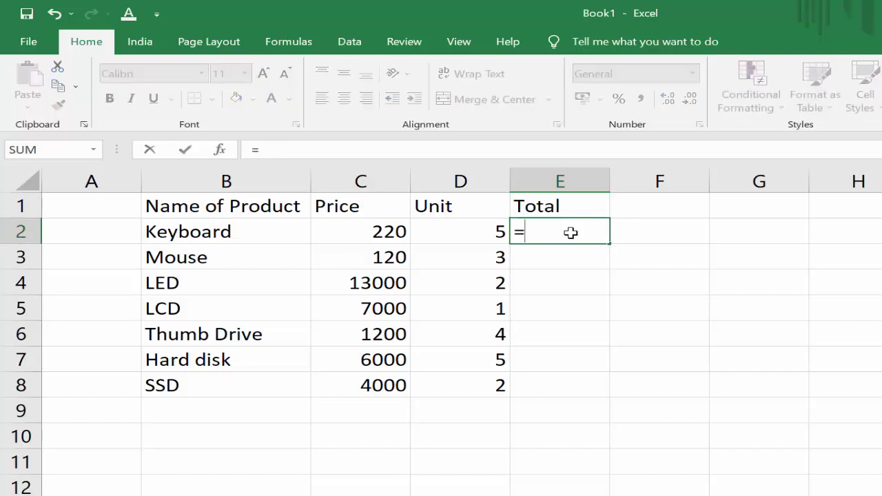
pyautogui.write('s')
pyautogui.press('BackSpace')
pyautogui.click(325, 226)
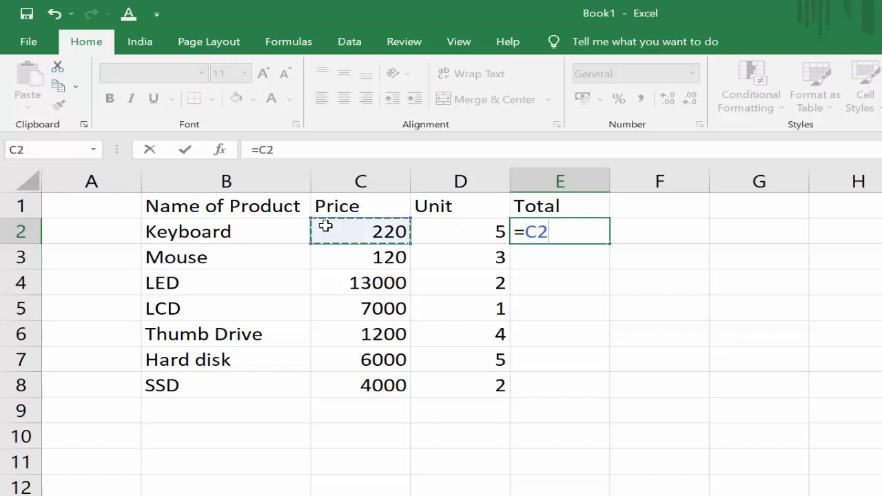
pyautogui.write('*')
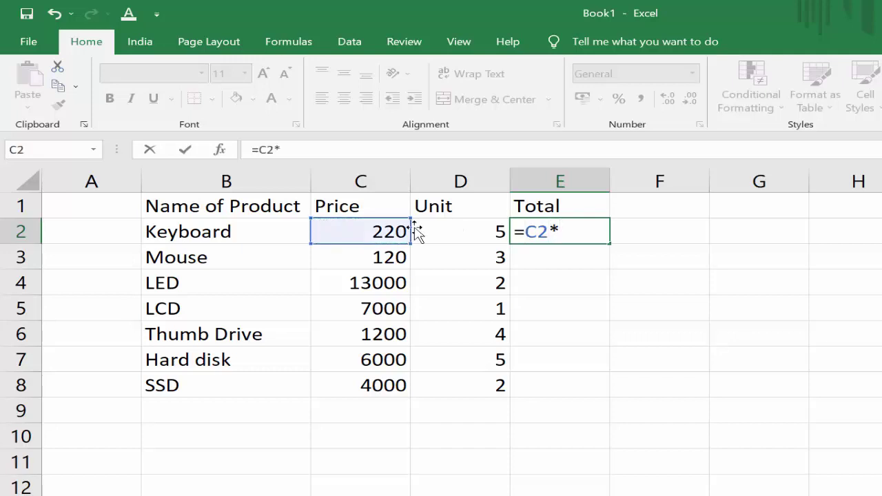
pyautogui.click(469, 228)
pyautogui.press('Return')
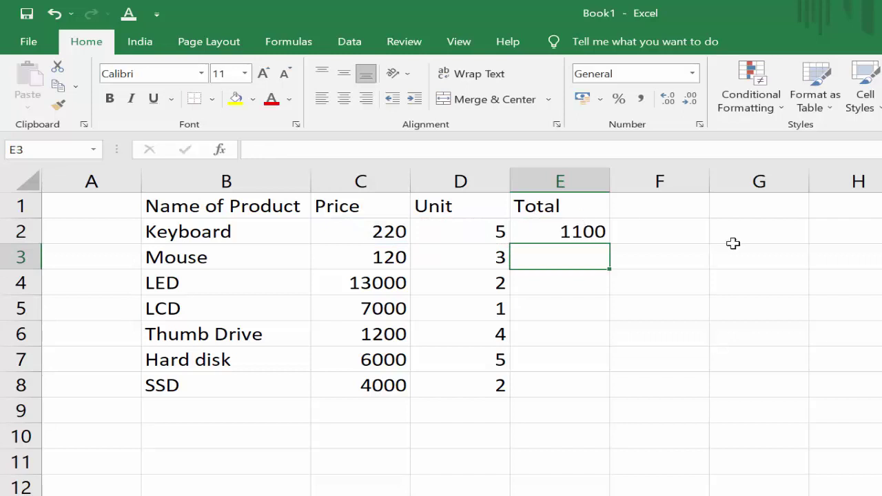
pyautogui.click(578, 234)
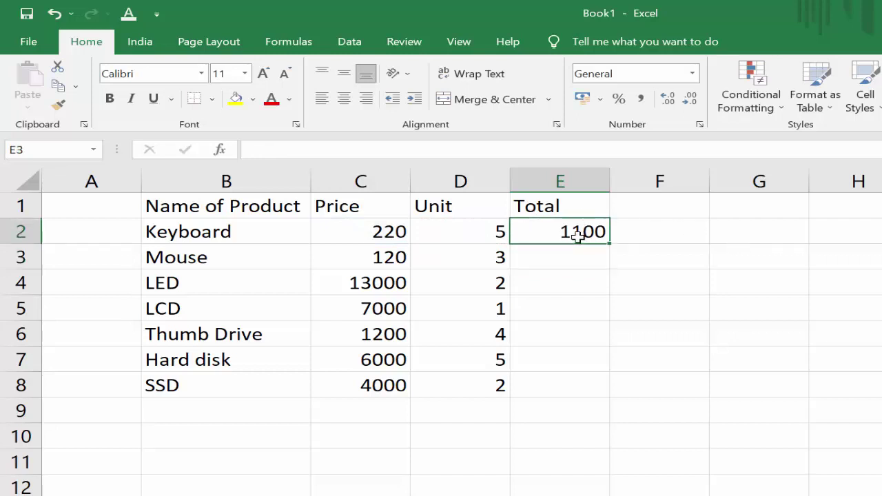
# Format the prices in C2:C8 as rupee Currency, e.g. ₹ 220.00
pyautogui.click(381, 232)
pyautogui.moveTo(382, 231); pyautogui.dragTo(388, 378)
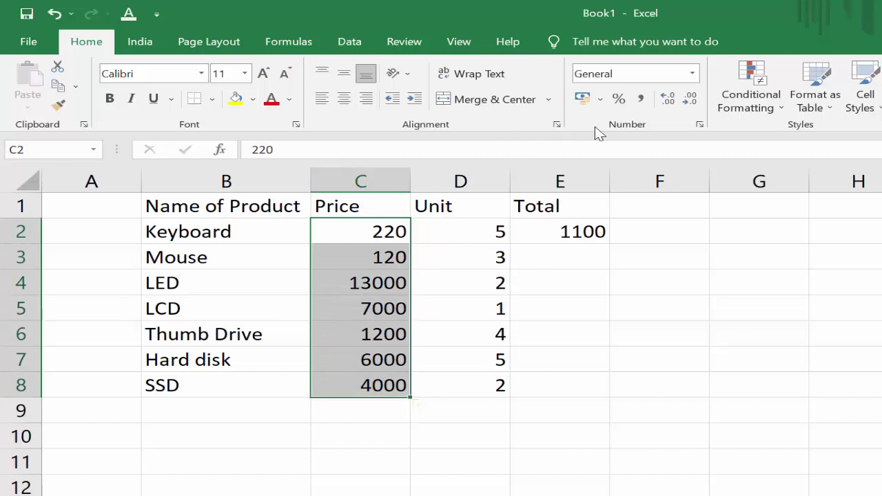
pyautogui.click(693, 74)
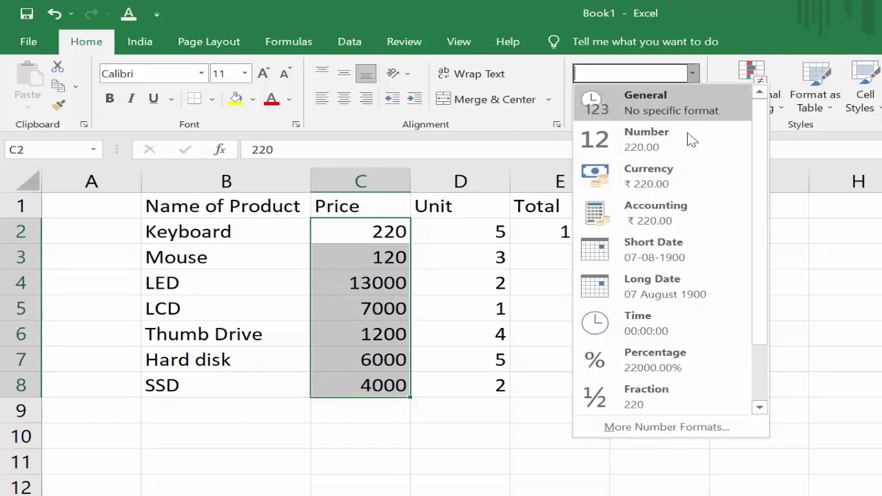
pyautogui.click(681, 172)
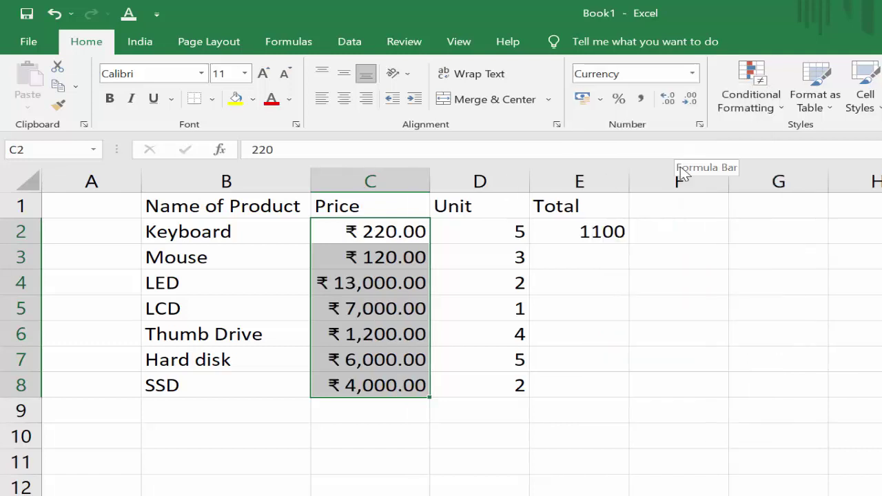
# Apply Currency number format to the totals range E2:E8
pyautogui.click(605, 229)
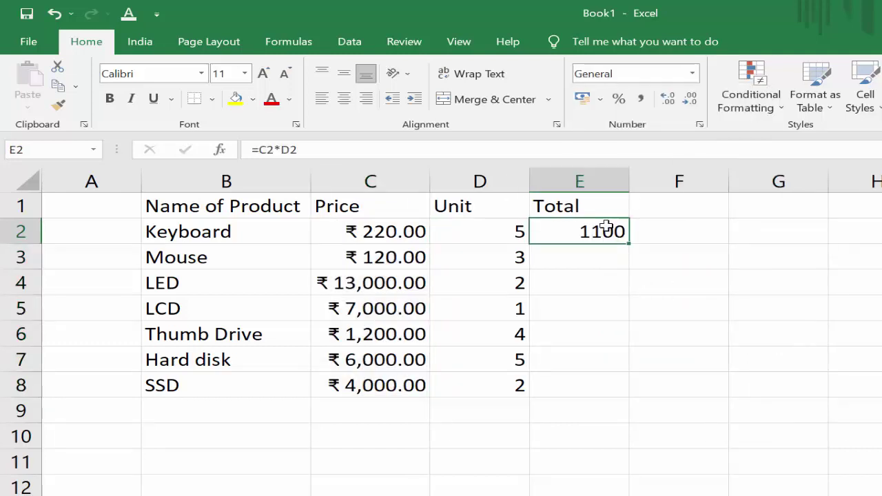
pyautogui.moveTo(606, 228); pyautogui.dragTo(589, 392)
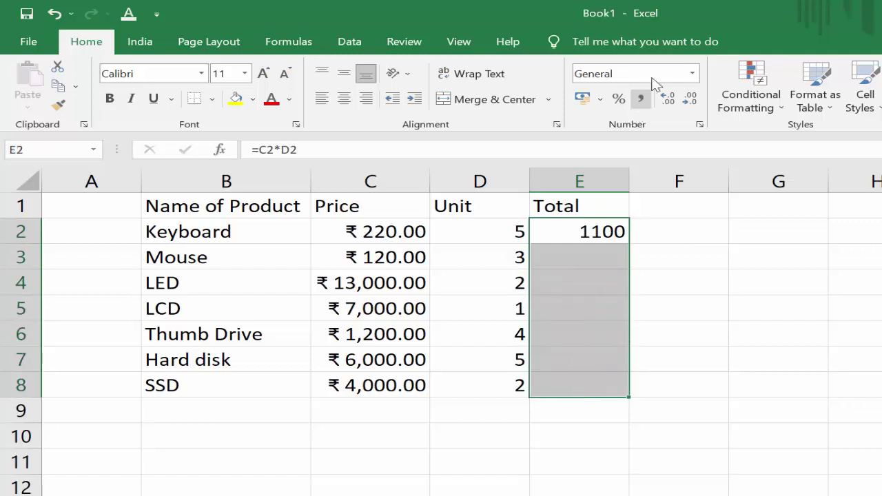
pyautogui.click(692, 74)
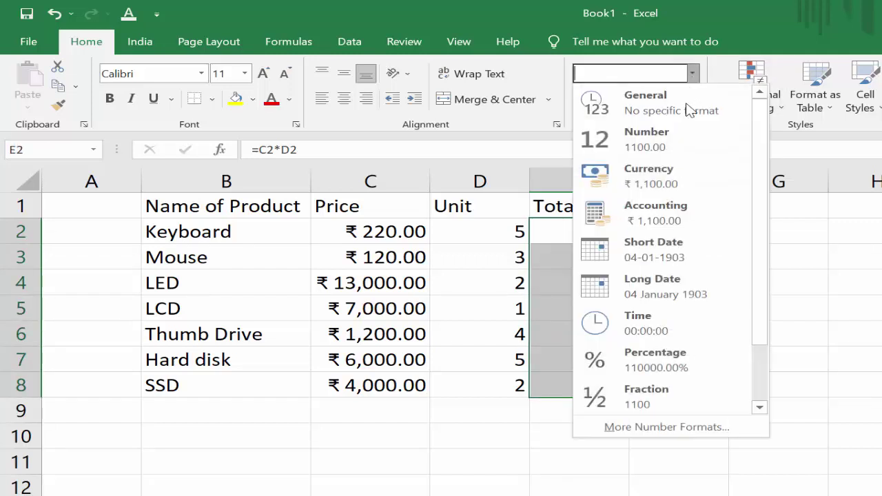
pyautogui.click(618, 183)
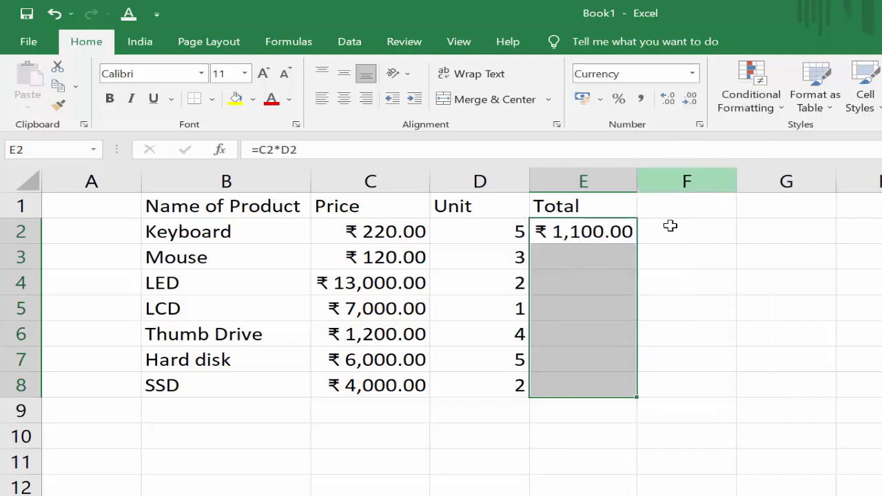
# Fill the =C2*D2 formula down to E8 and autofit column E
pyautogui.click(609, 226)
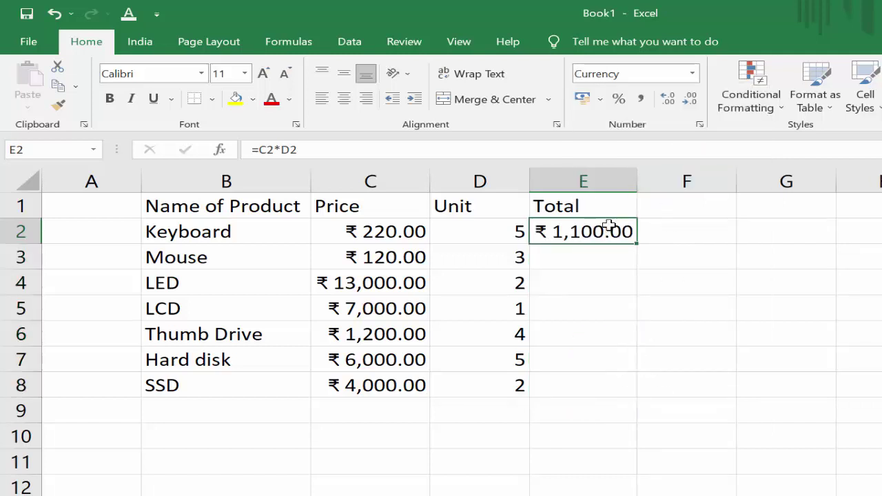
pyautogui.moveTo(609, 226); pyautogui.dragTo(582, 388)
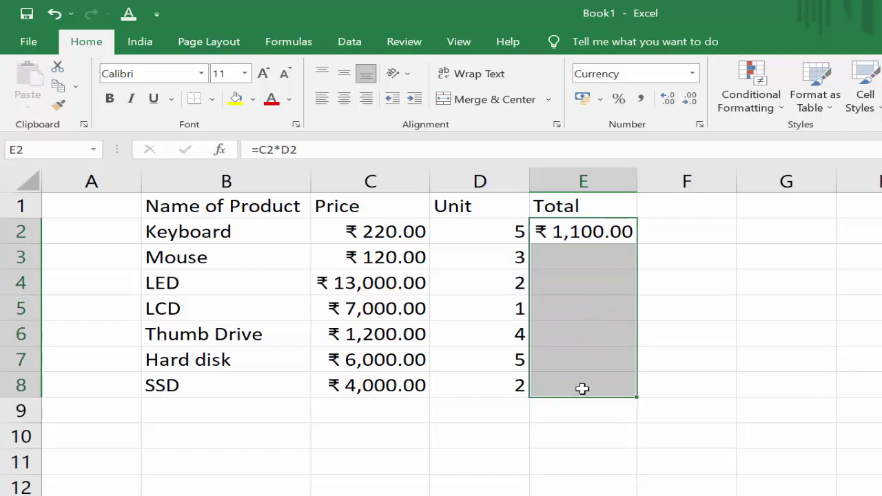
pyautogui.hotkey('ctrl', 'd')
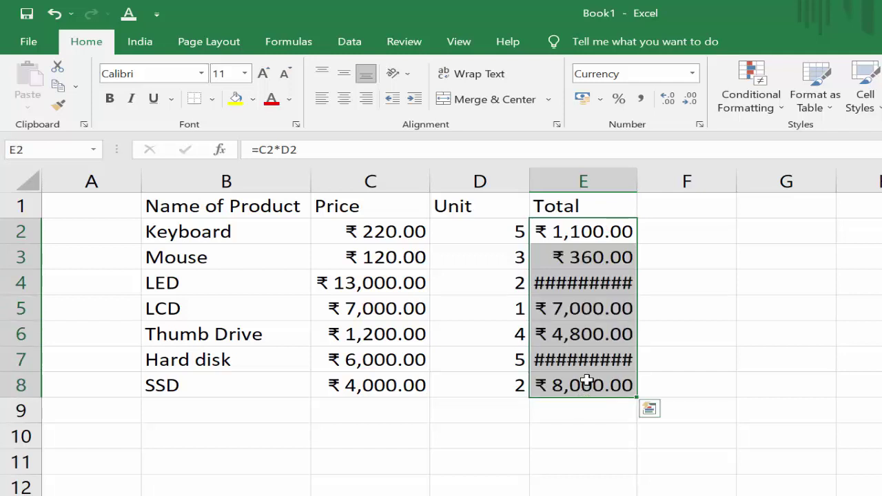
pyautogui.doubleClick(638, 180)
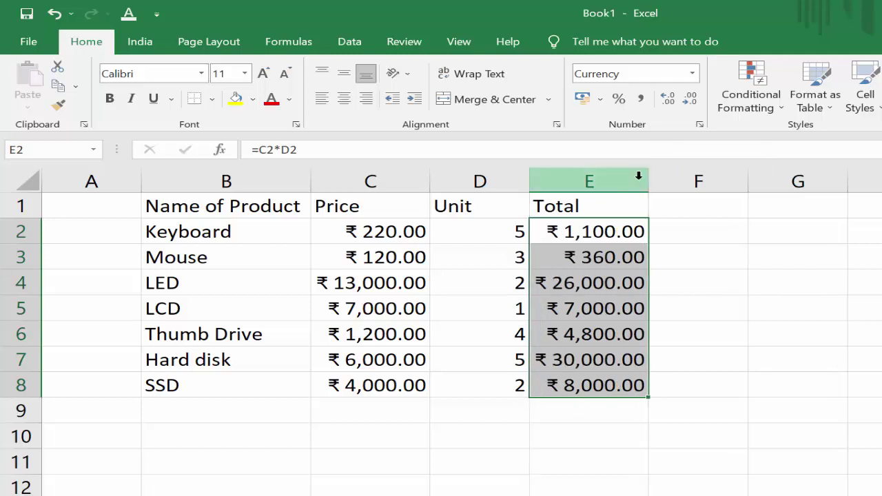
pyautogui.click(725, 328)
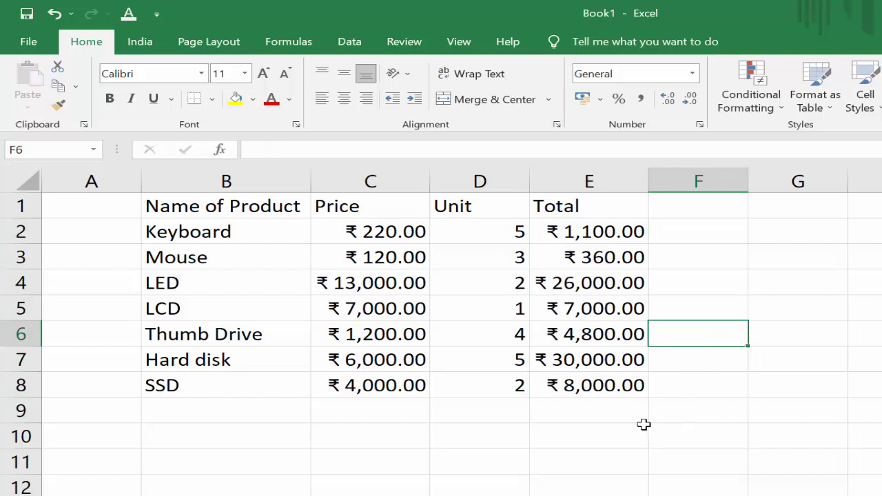
# Put =SUM(E2:E8) in E9 for a ₹ 77,260.00 grand total with yellow fill
pyautogui.click(570, 412)
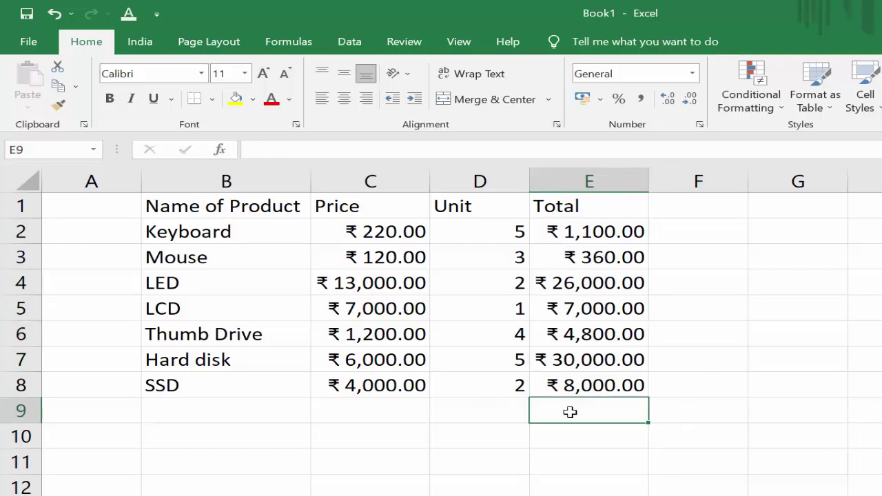
pyautogui.write('=')
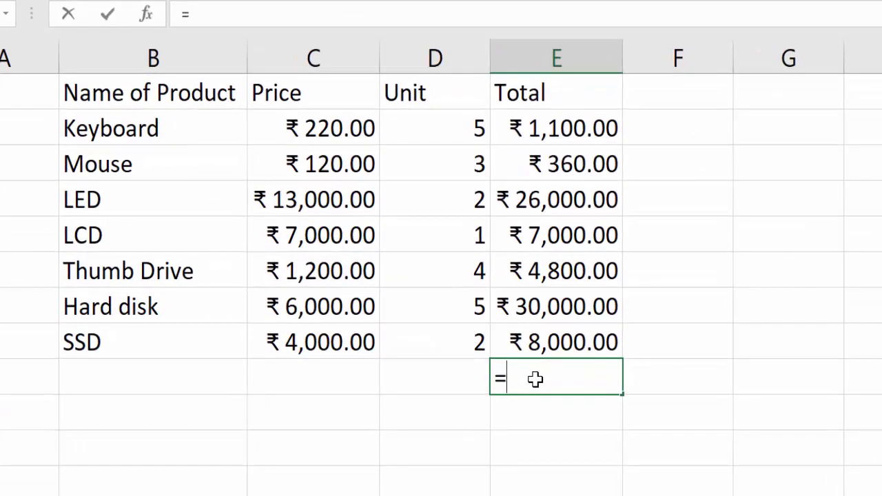
pyautogui.write('sum')
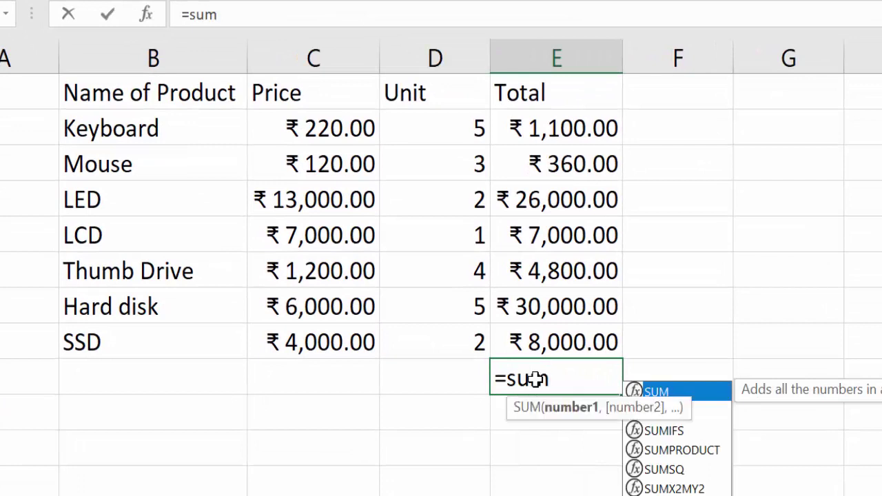
pyautogui.press('Tab')
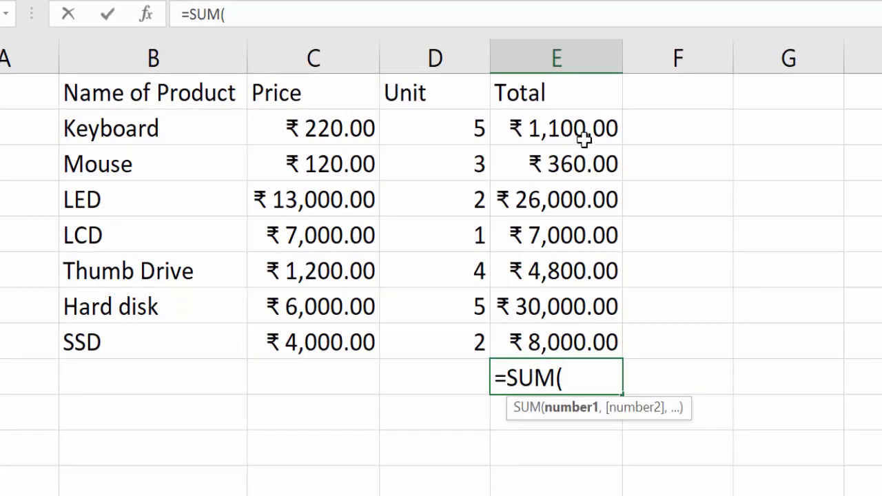
pyautogui.moveTo(584, 138); pyautogui.dragTo(581, 342)
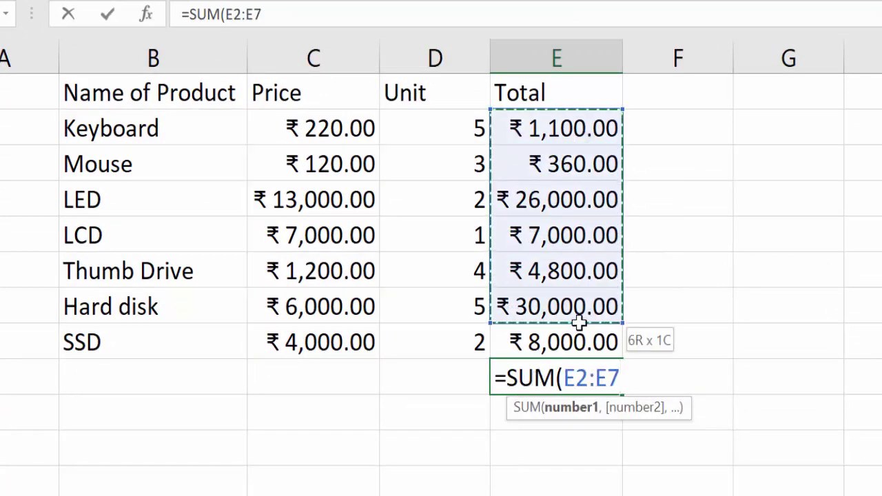
pyautogui.write(')')
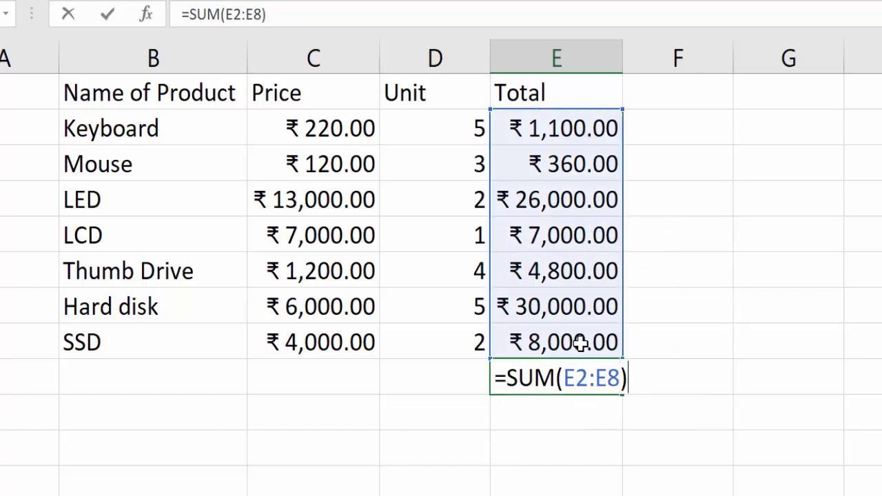
pyautogui.press('Return')
pyautogui.click(551, 381)
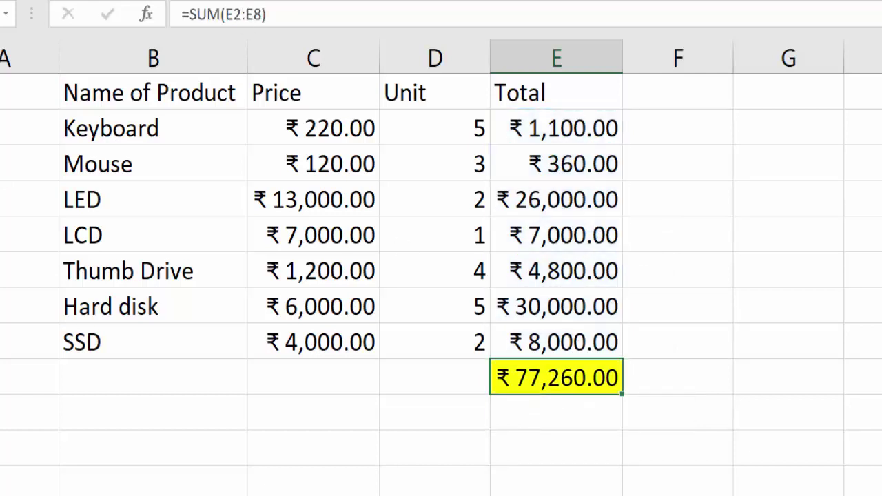
pyautogui.click(601, 419)
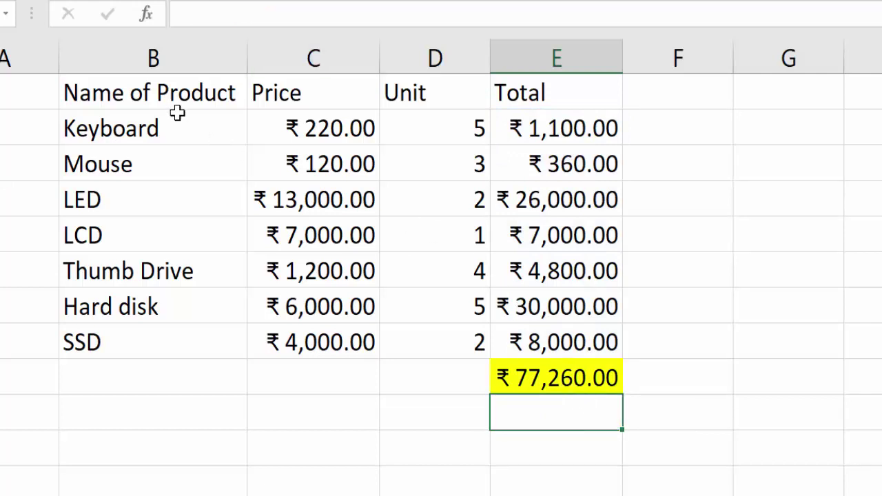
# Apply All Borders to the product table B1:E8
pyautogui.moveTo(178, 95)
pyautogui.mouseDown()
pyautogui.moveTo(482, 318)
pyautogui.moveTo(569, 340)
pyautogui.mouseUp()
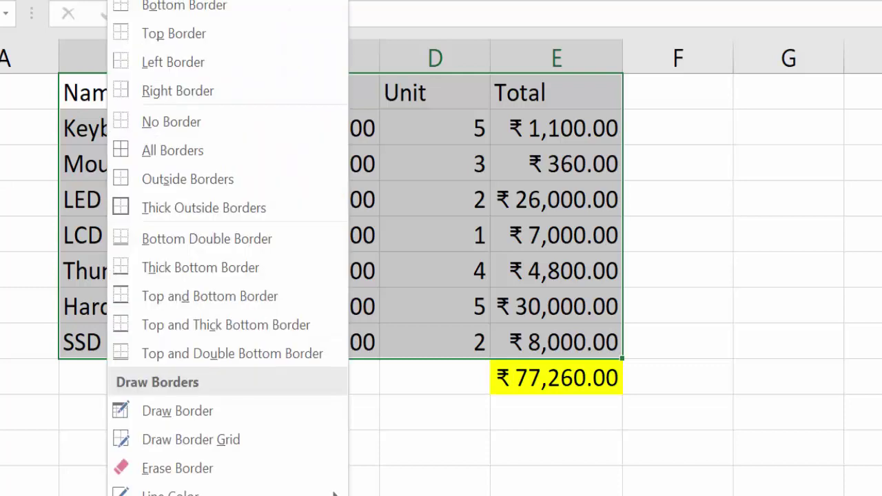
pyautogui.click(171, 152)
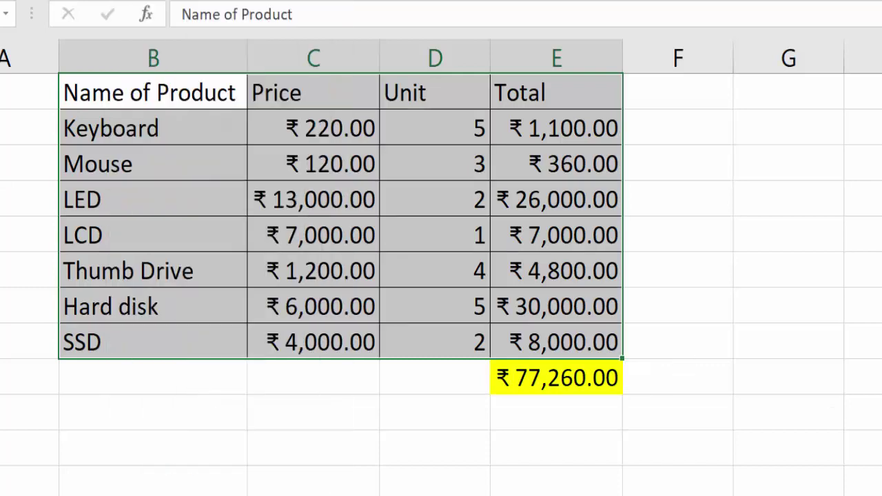
pyautogui.click(779, 381)
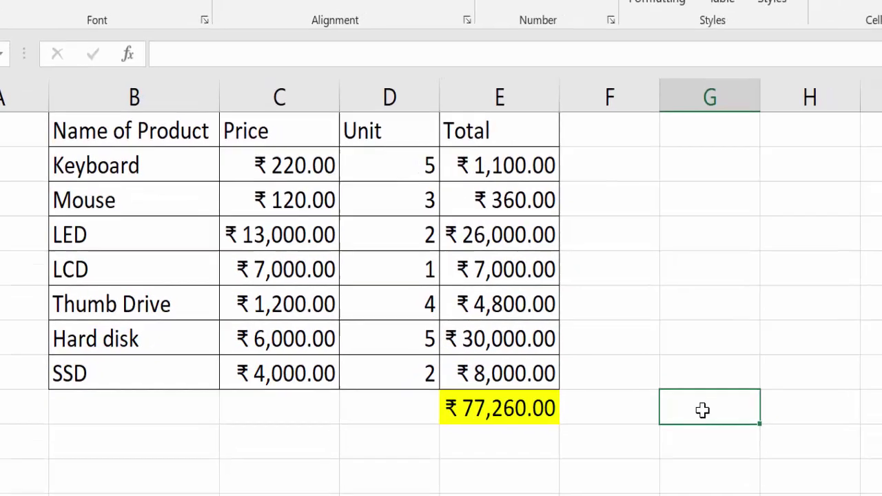
# Enter =SUMPRODUCT(C2:C8,D2:D8) in G9, returning 77260 to match the grand total
pyautogui.write('=su')
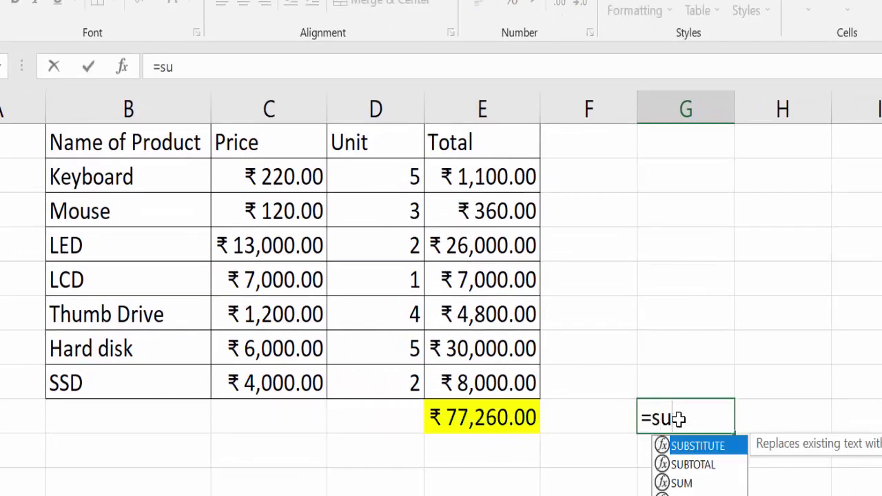
pyautogui.write('n')
pyautogui.press('BackSpace')
pyautogui.write('mp')
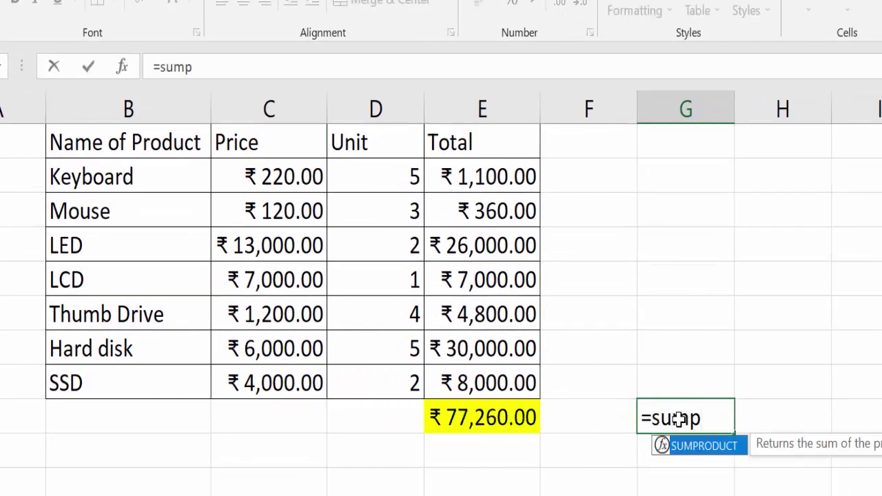
pyautogui.press('Tab')
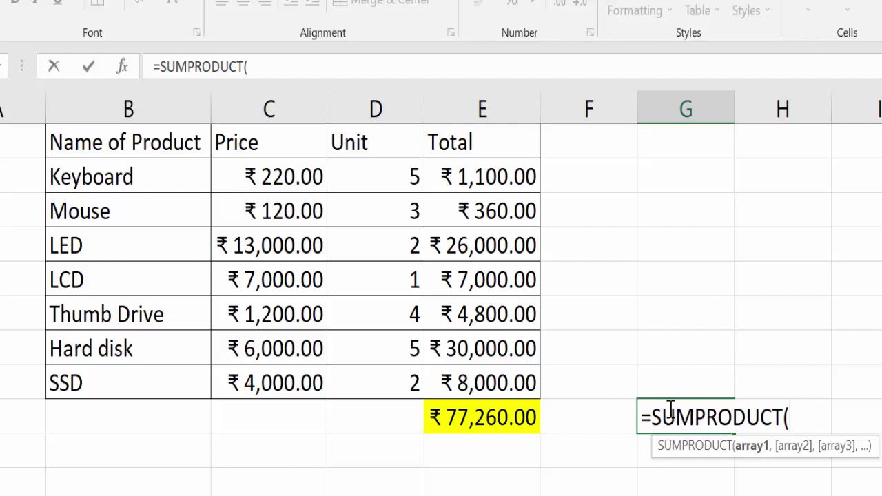
pyautogui.moveTo(291, 178); pyautogui.dragTo(285, 369)
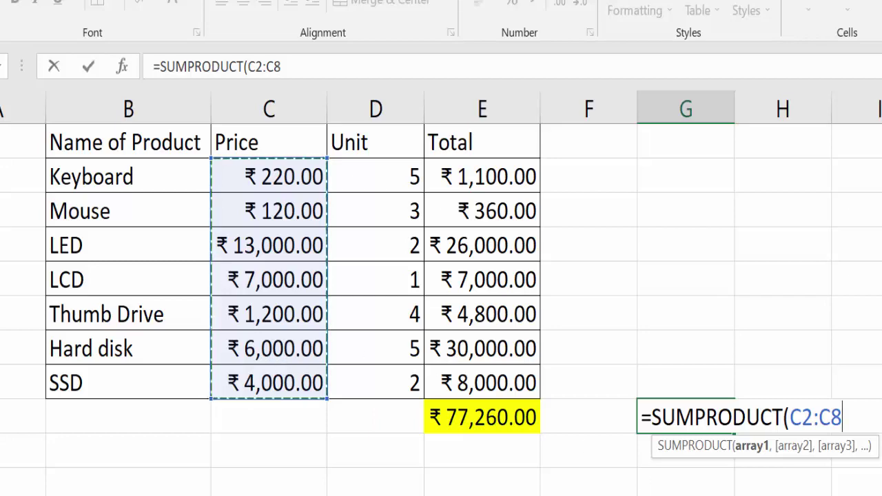
pyautogui.write(',')
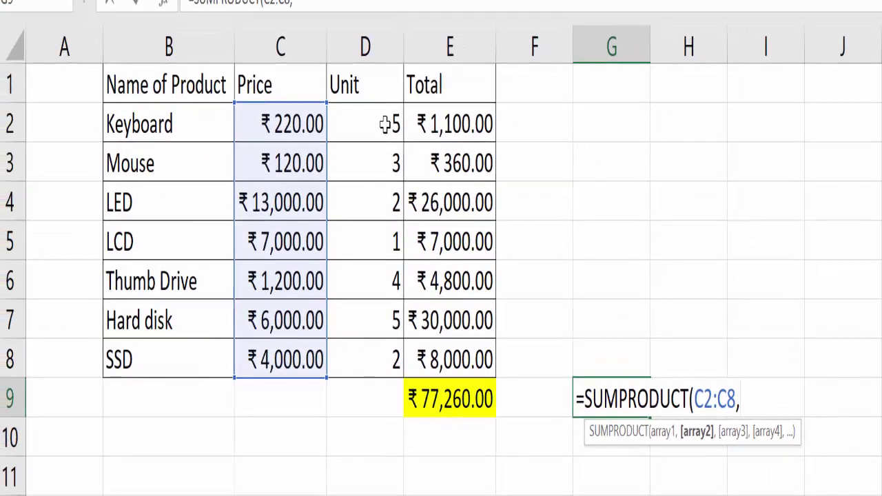
pyautogui.moveTo(385, 124); pyautogui.dragTo(372, 345)
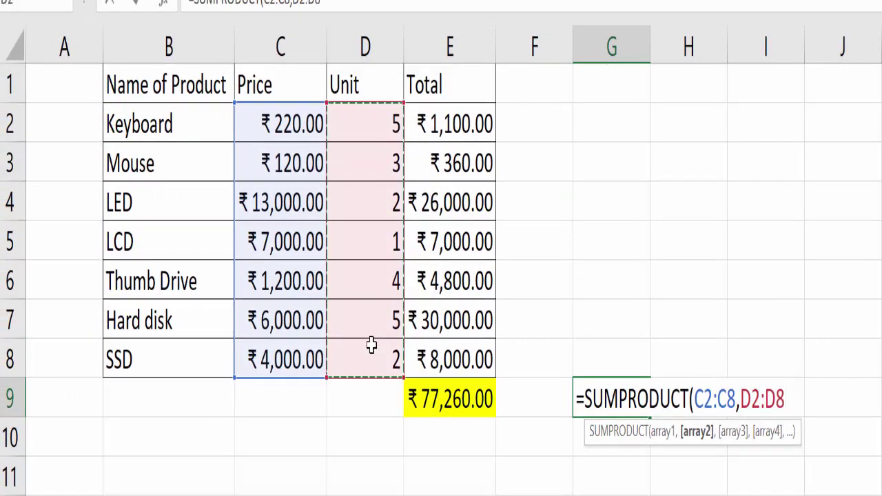
pyautogui.write(')')
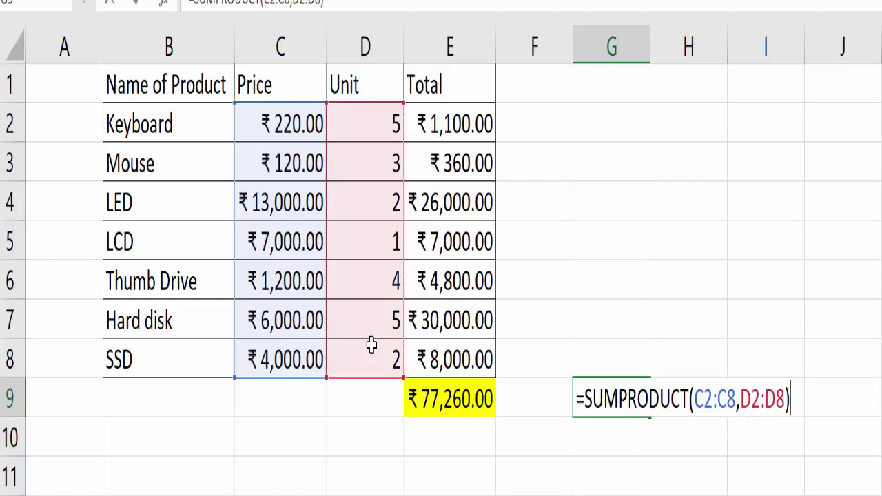
pyautogui.press('Return')
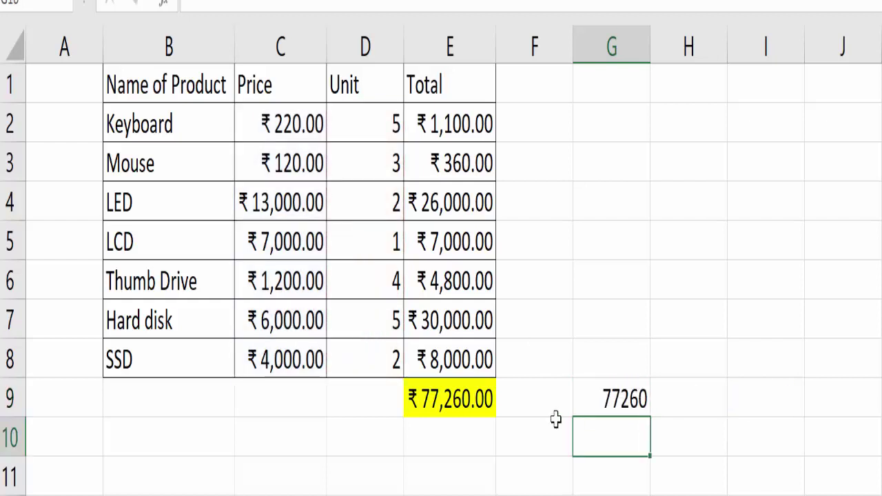
pyautogui.click(627, 401)
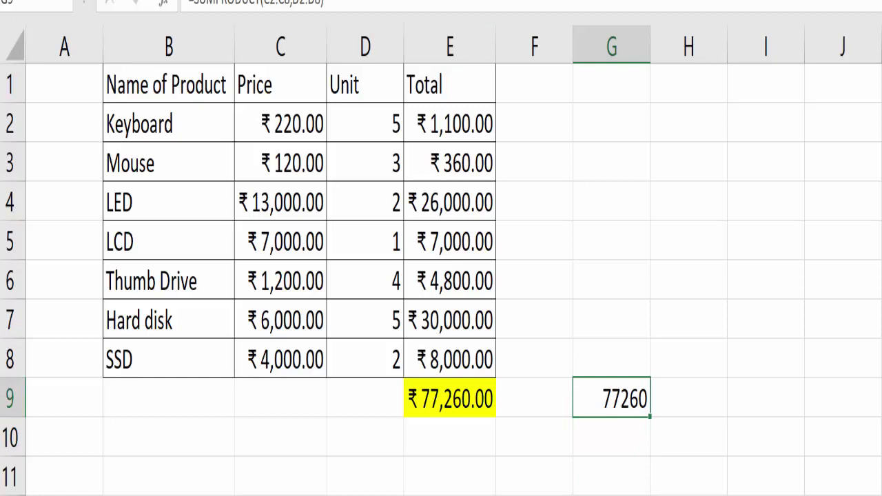
# Format the G9 cross-check value as Currency, showing ₹ 77,260.00
pyautogui.click(513, 2)
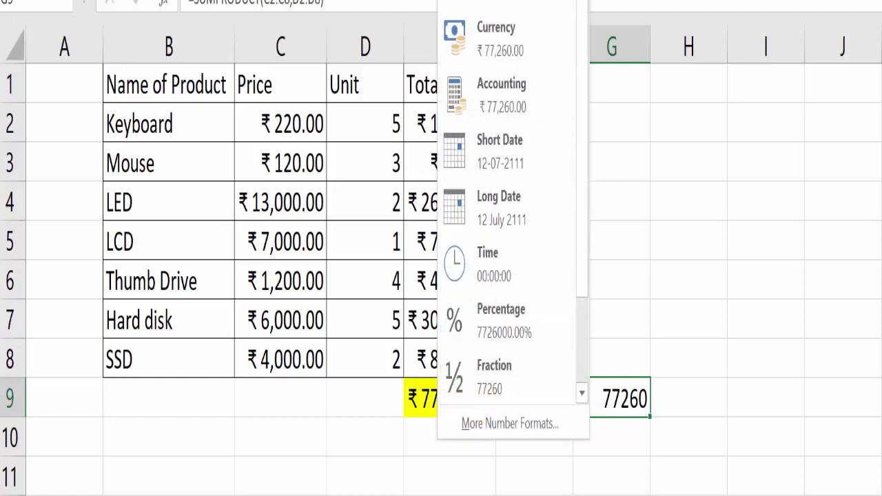
pyautogui.click(522, 35)
pyautogui.click(722, 317)
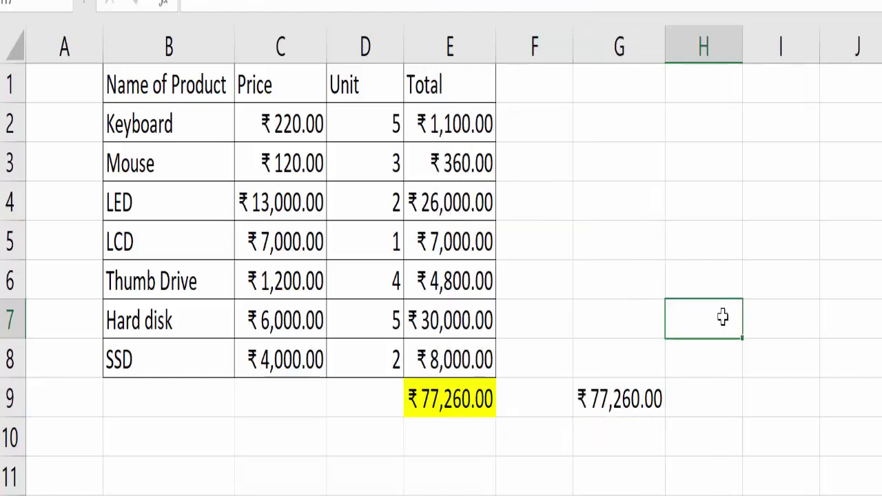
# Give cell G9 a light orange fill
pyautogui.click(640, 399)
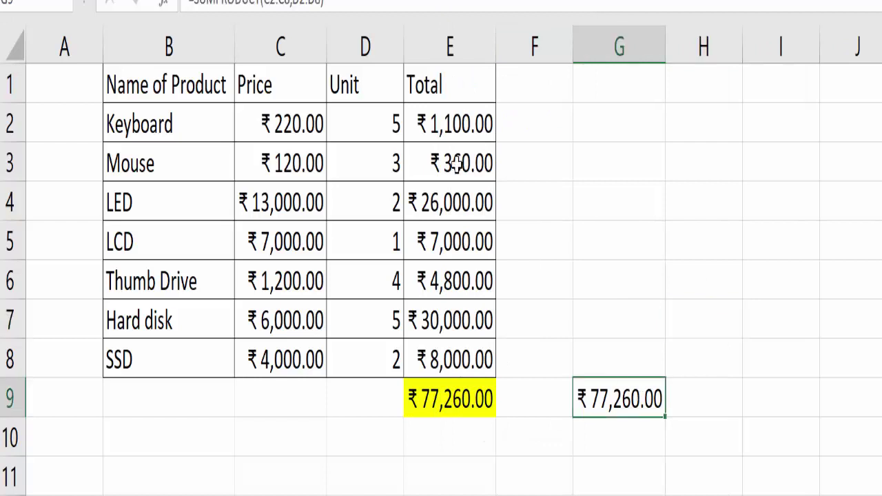
pyautogui.click(181, 2)
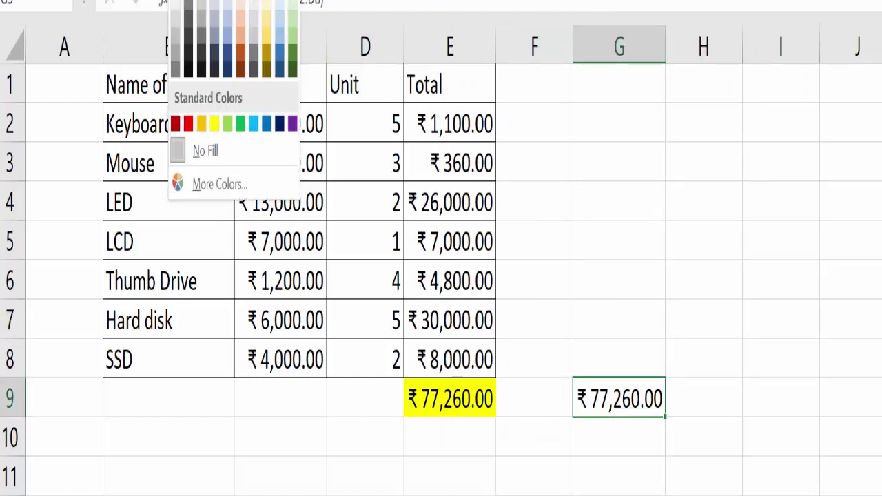
pyautogui.click(241, 8)
pyautogui.click(659, 302)
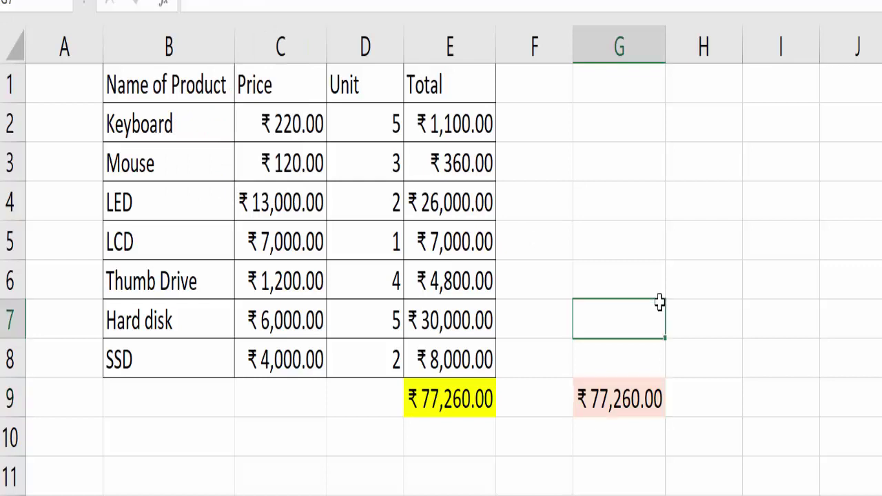